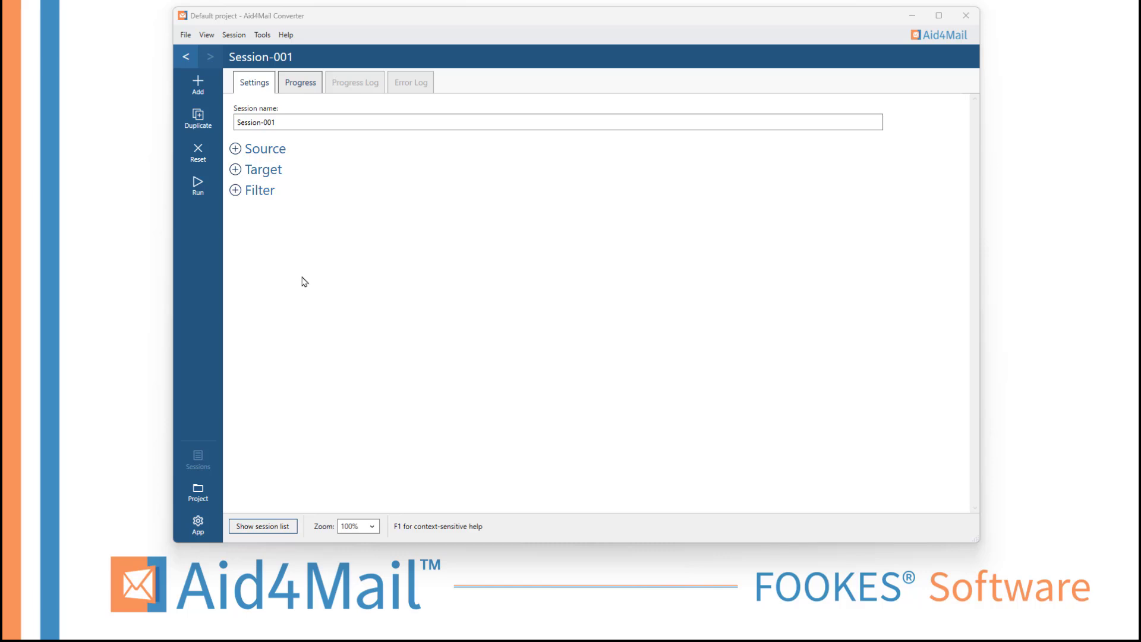
Expand the Filter settings, switch source folder selection to Folder selection, and select only the Imported Mail folder and its subfolders
click(255, 192)
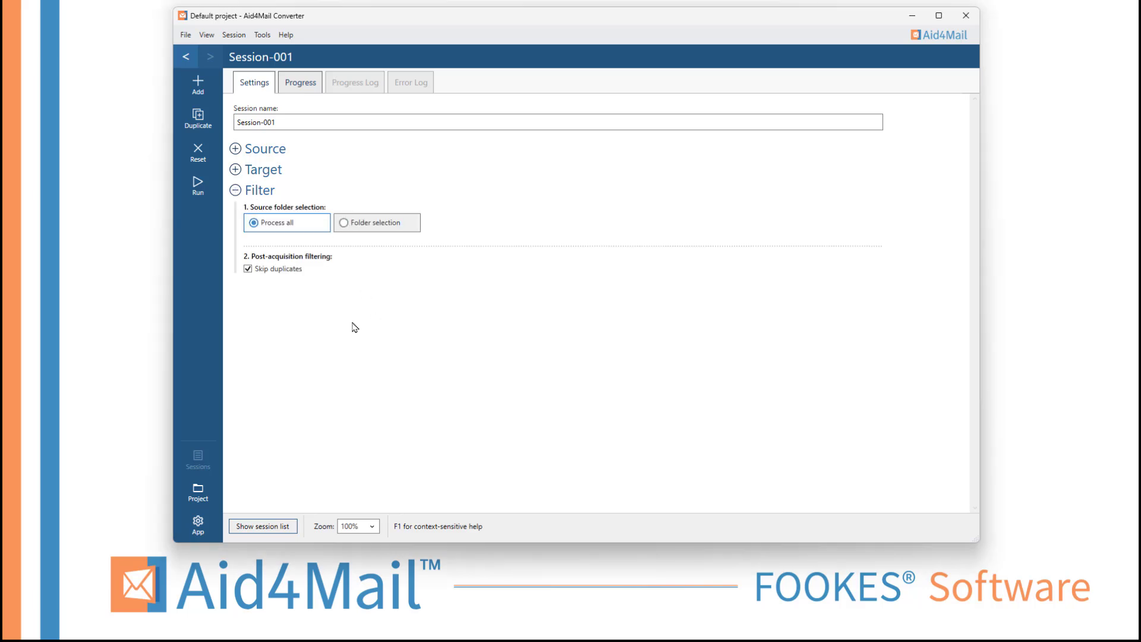
click(342, 226)
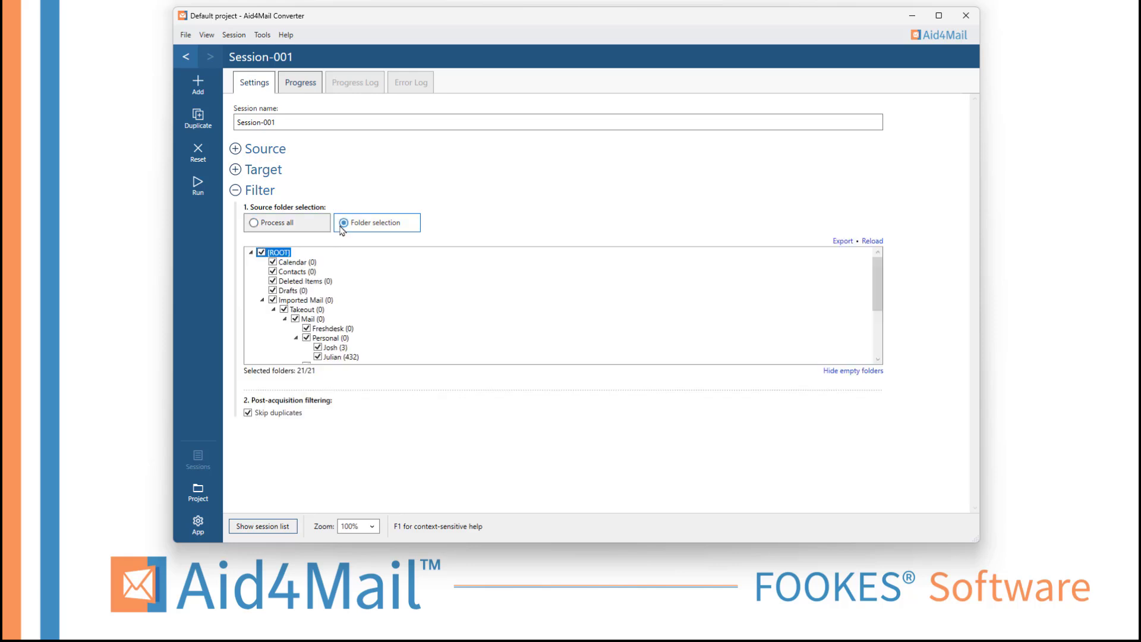
click(262, 254)
click(273, 300)
Look at the source account options and duplicate detection scope in the app's filter settings, and return to the session
click(199, 527)
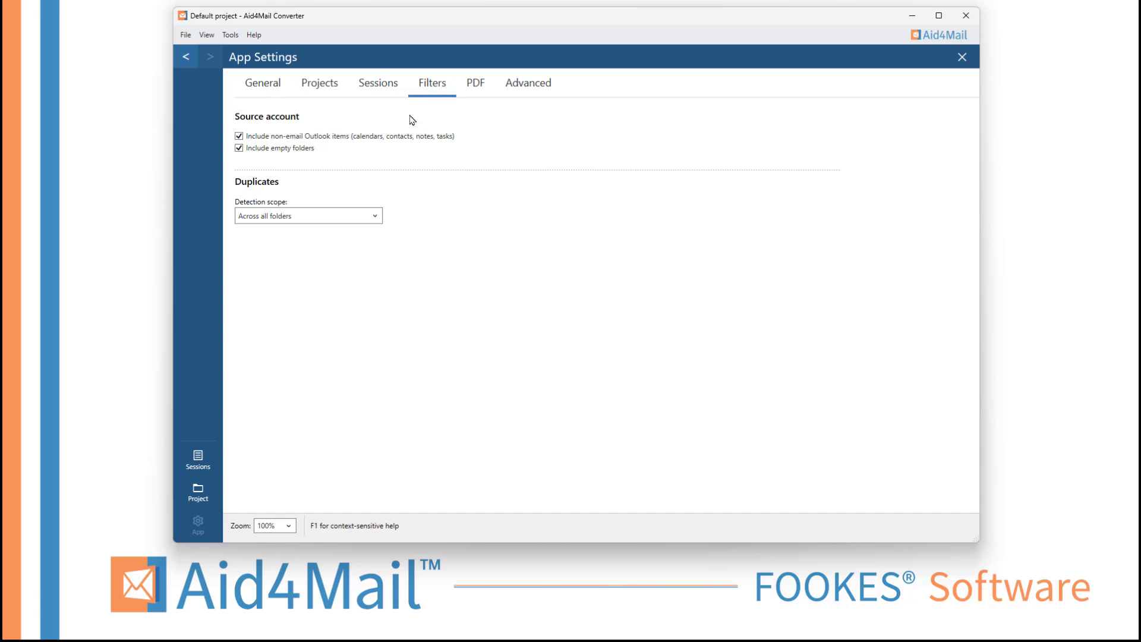
click(329, 221)
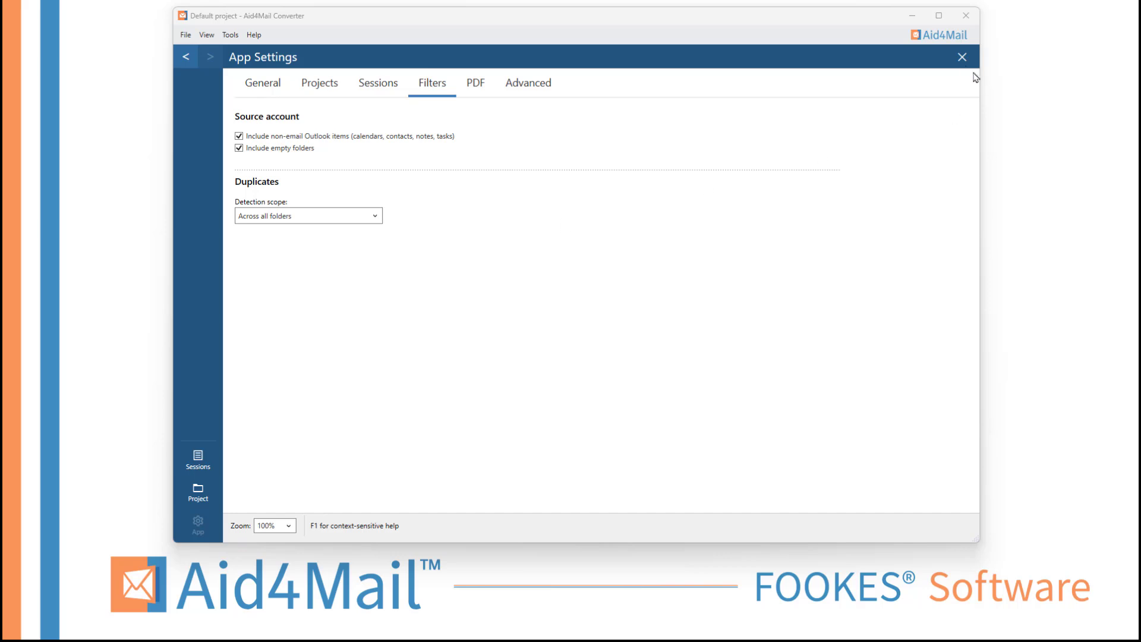
click(962, 57)
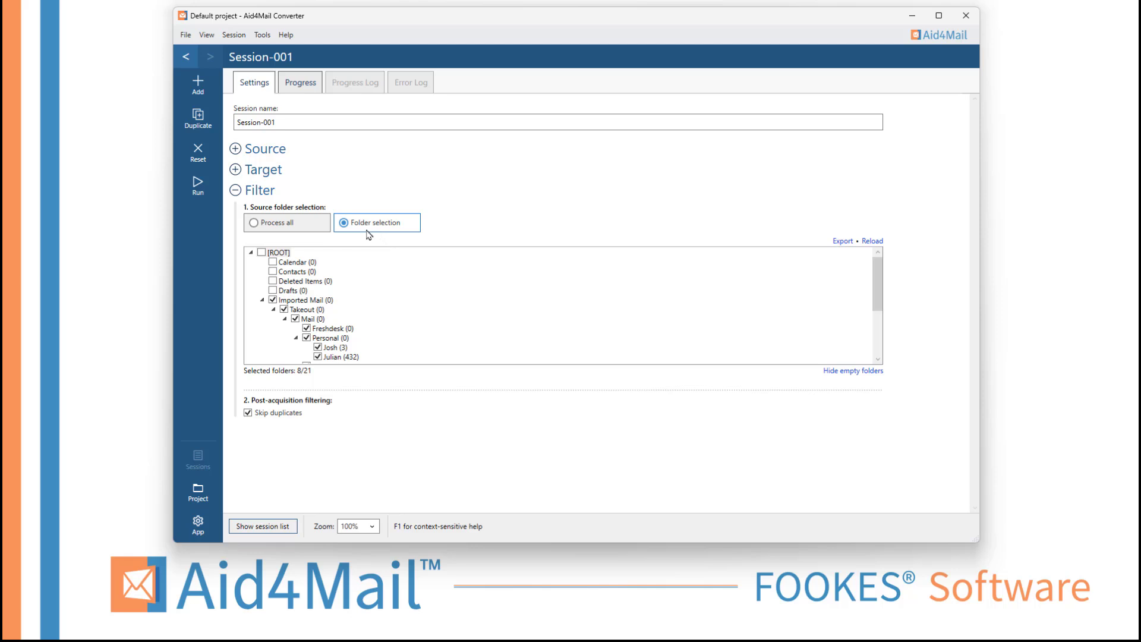
Change the Aid4Mail edition to Investigator Trial and acknowledge the change
click(185, 35)
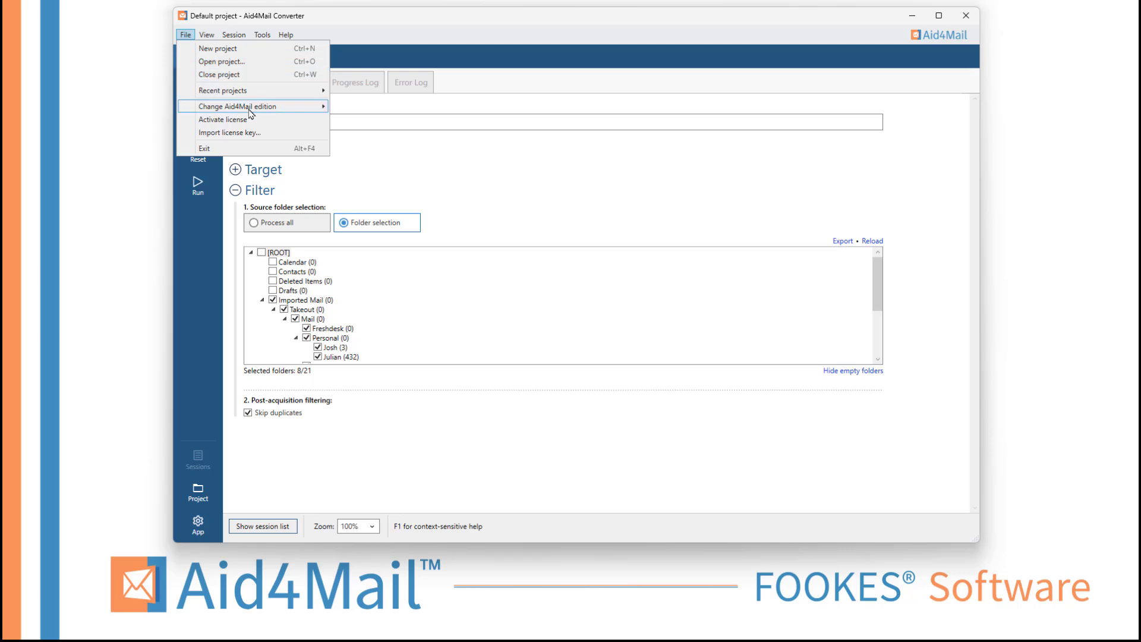
mouse_move(261, 107)
click(383, 120)
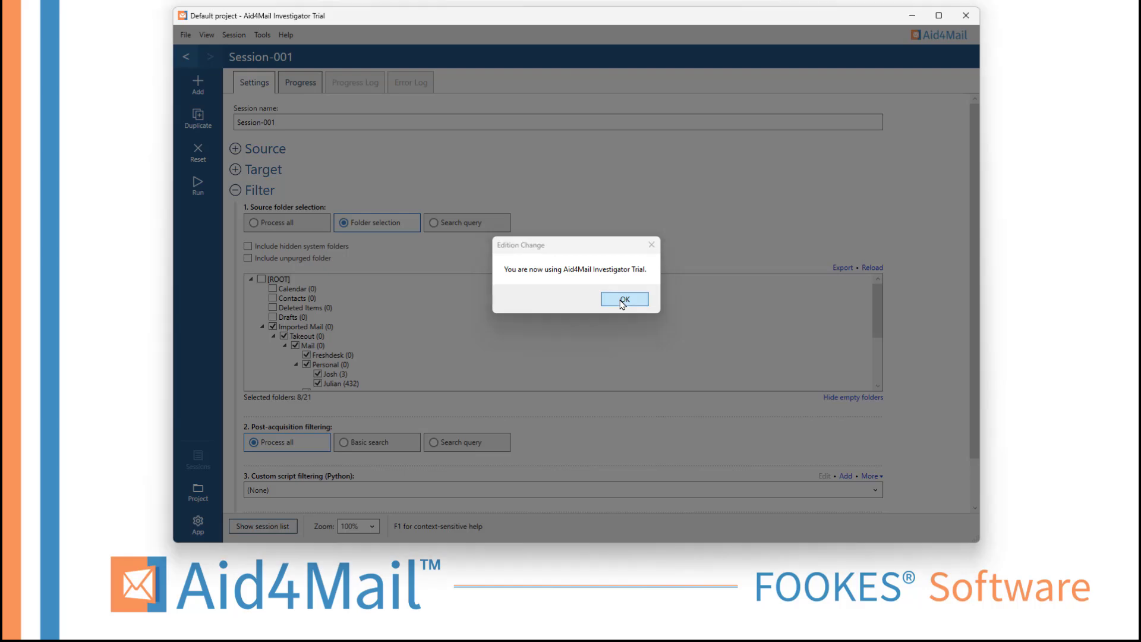
click(622, 303)
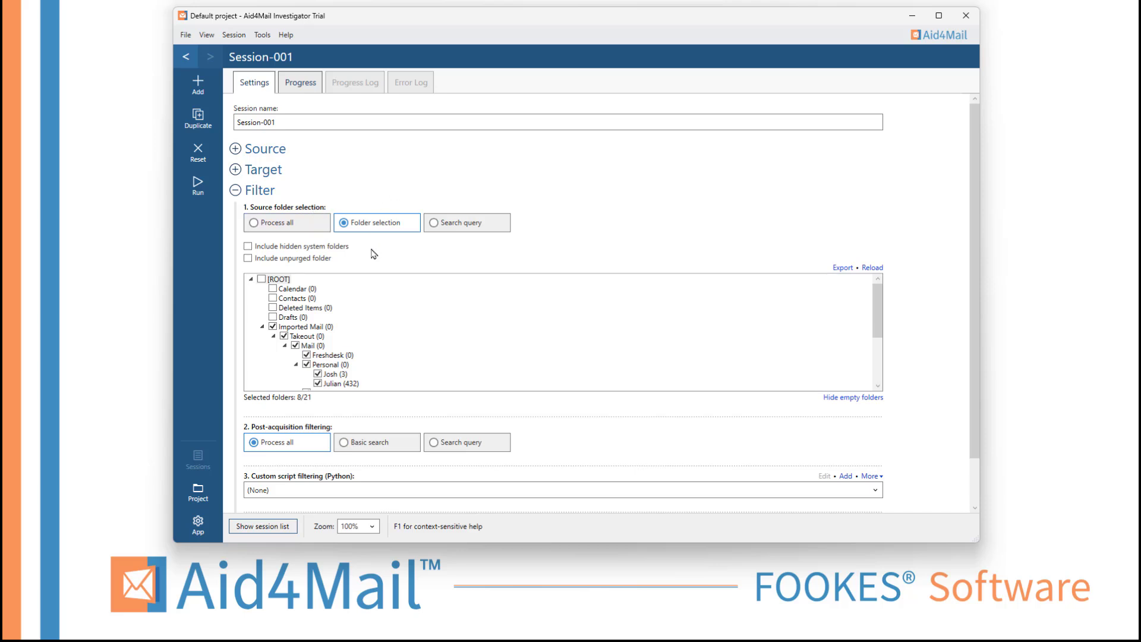
Include hidden system folders and the unpurged folder in the source folder selection
click(301, 249)
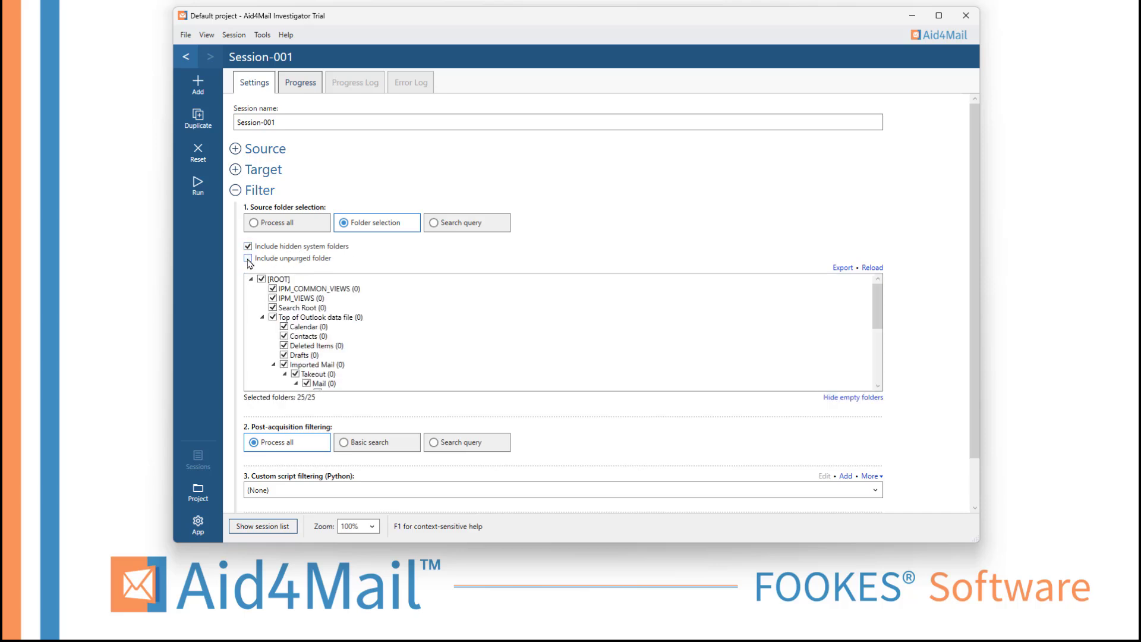
click(248, 259)
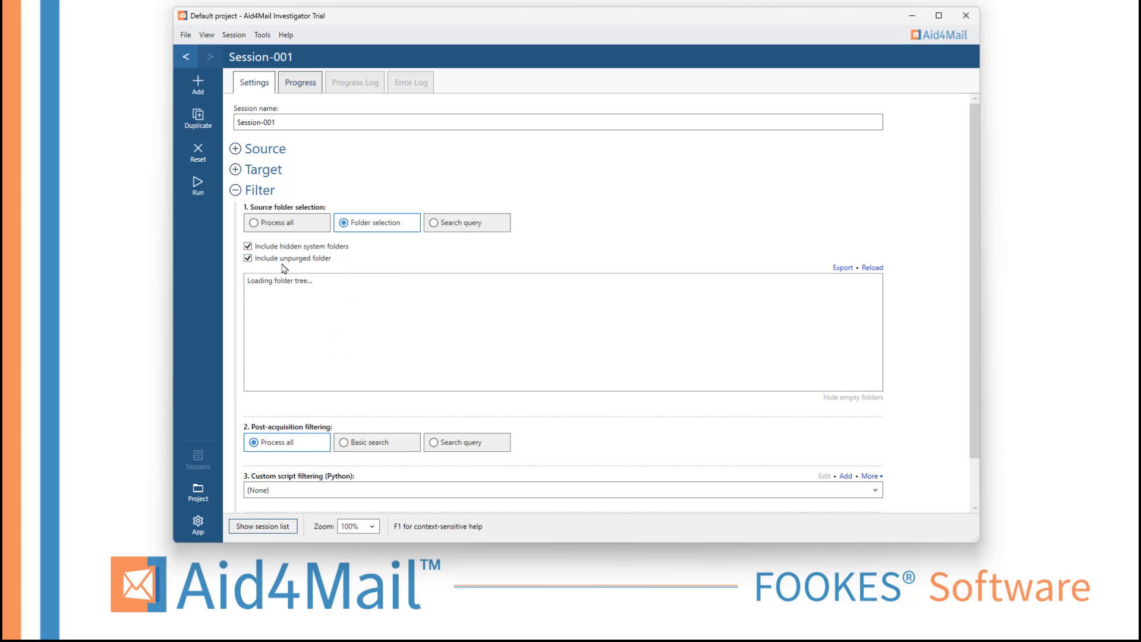
Examine the session's PST source settings and look through the source folder tree
click(260, 154)
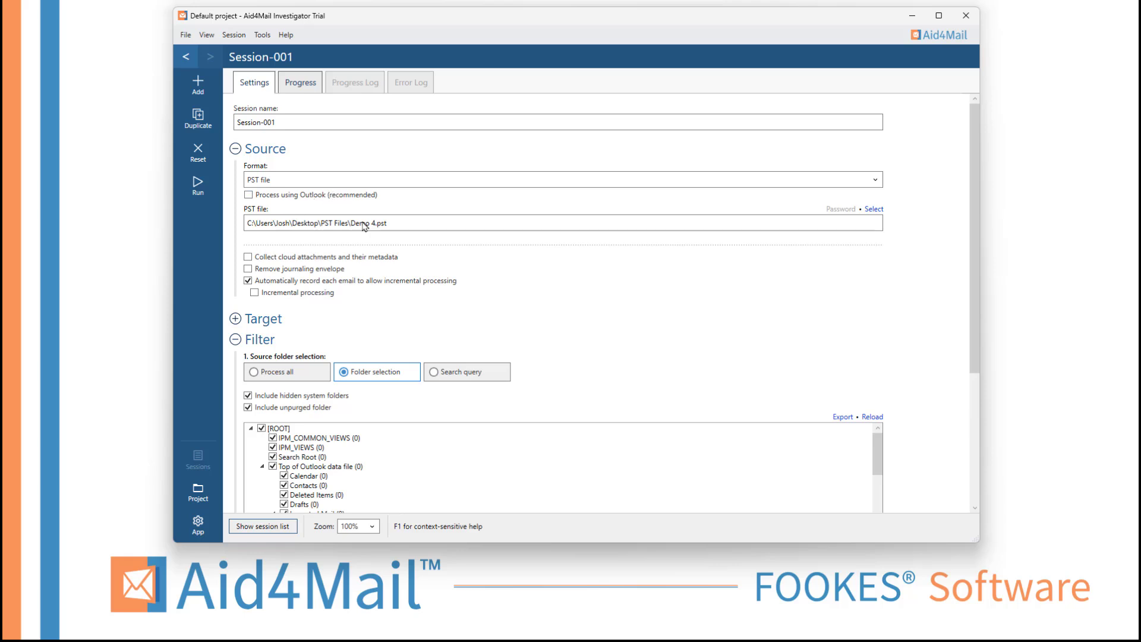
scroll(480, 378, down, 1)
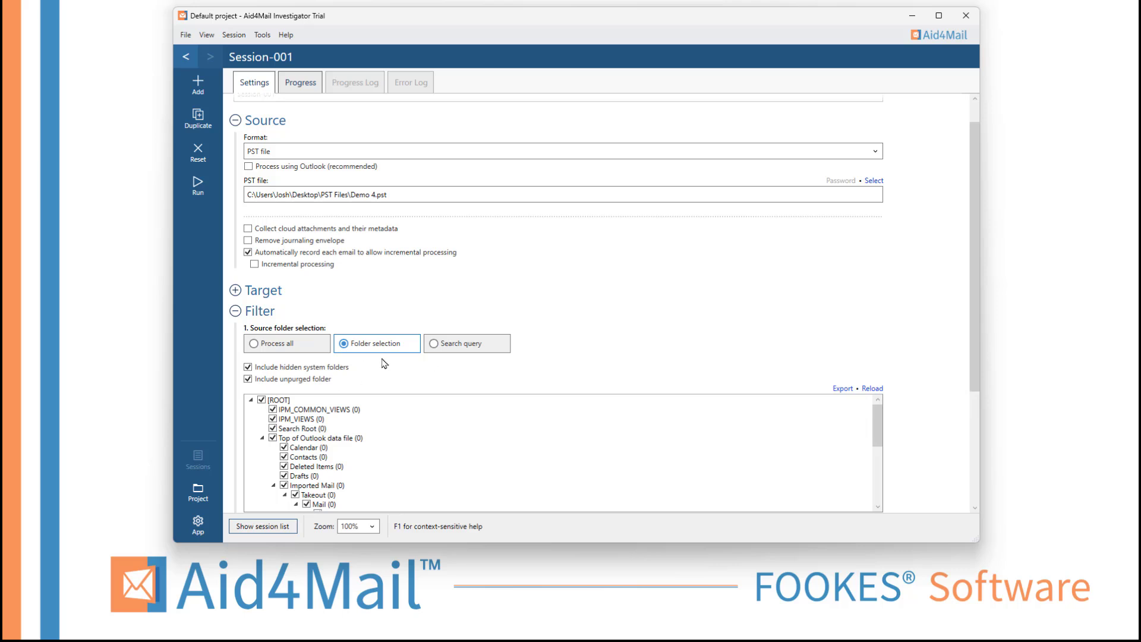
scroll(355, 369, down, 2)
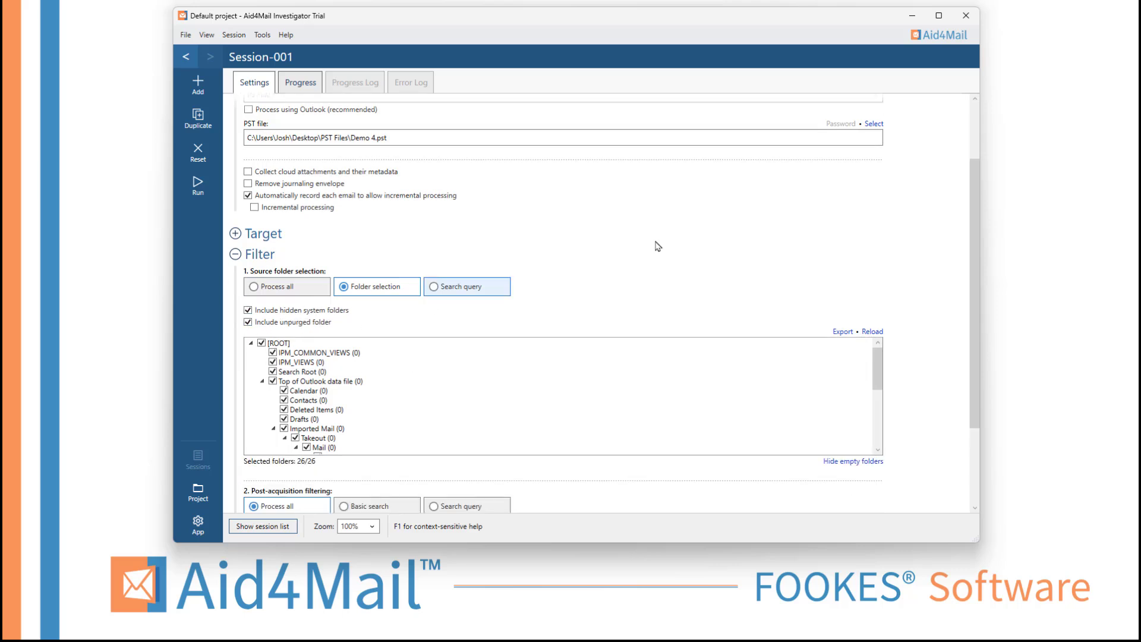
drag(973, 177, 967, 243)
right_click(966, 243)
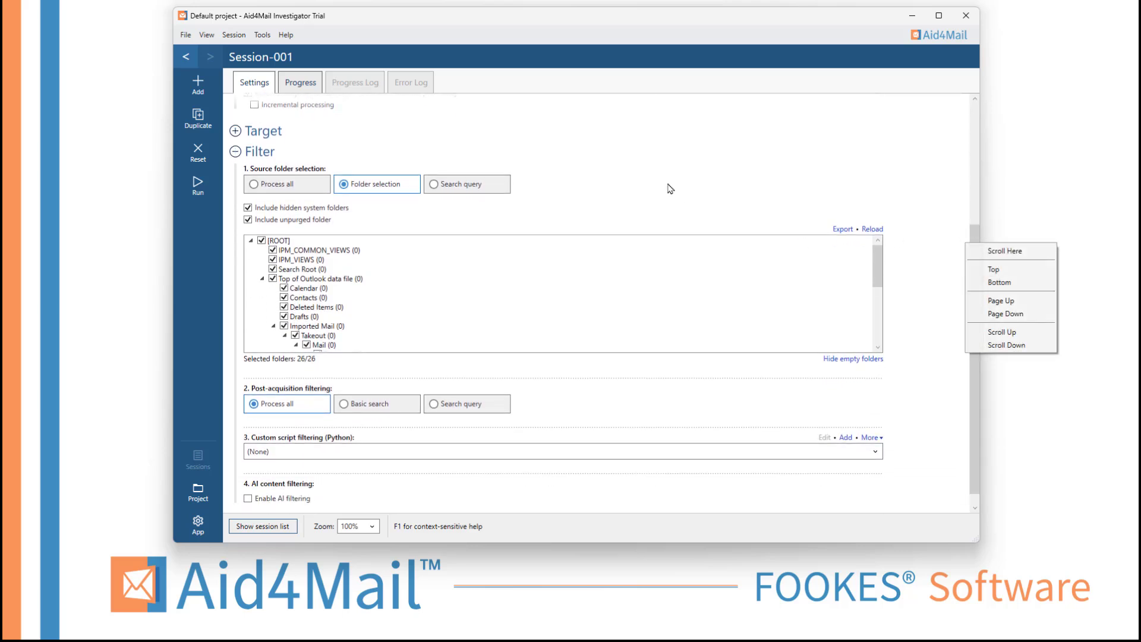
click(670, 189)
scroll(398, 354, down, 4)
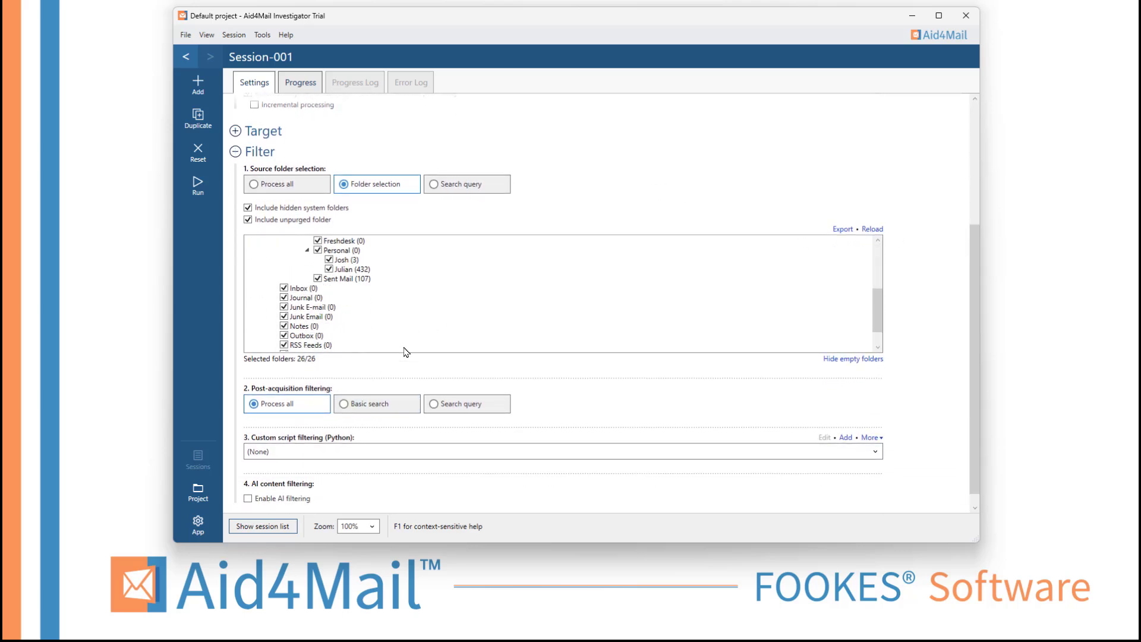
Set source folder selection to Process all and collapse the Source settings
click(262, 185)
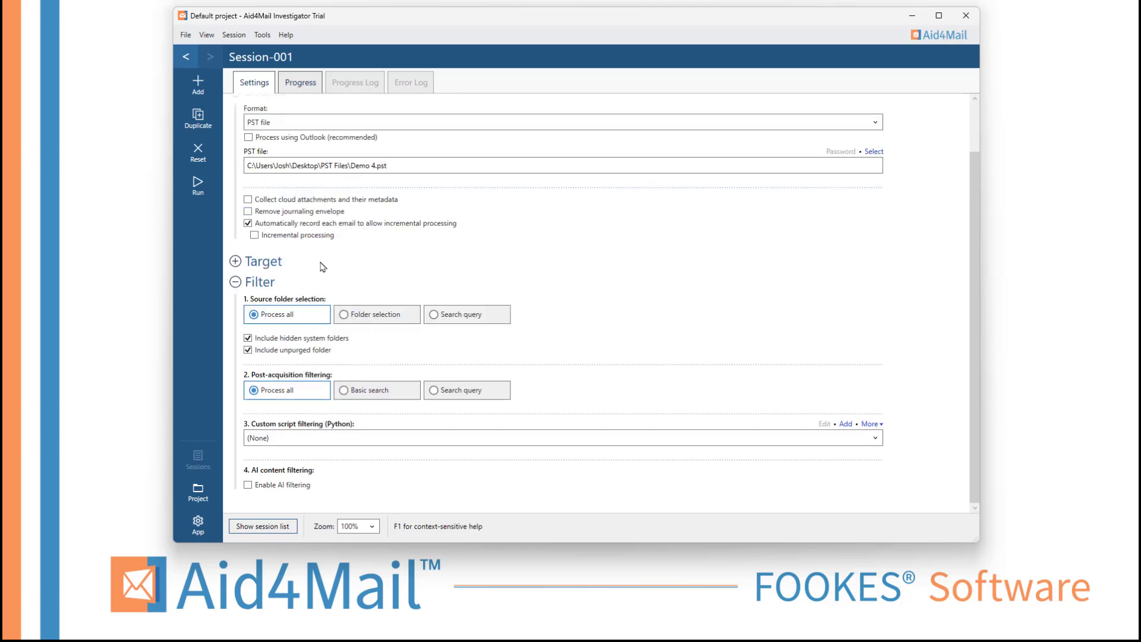
scroll(295, 190, up, 2)
click(237, 150)
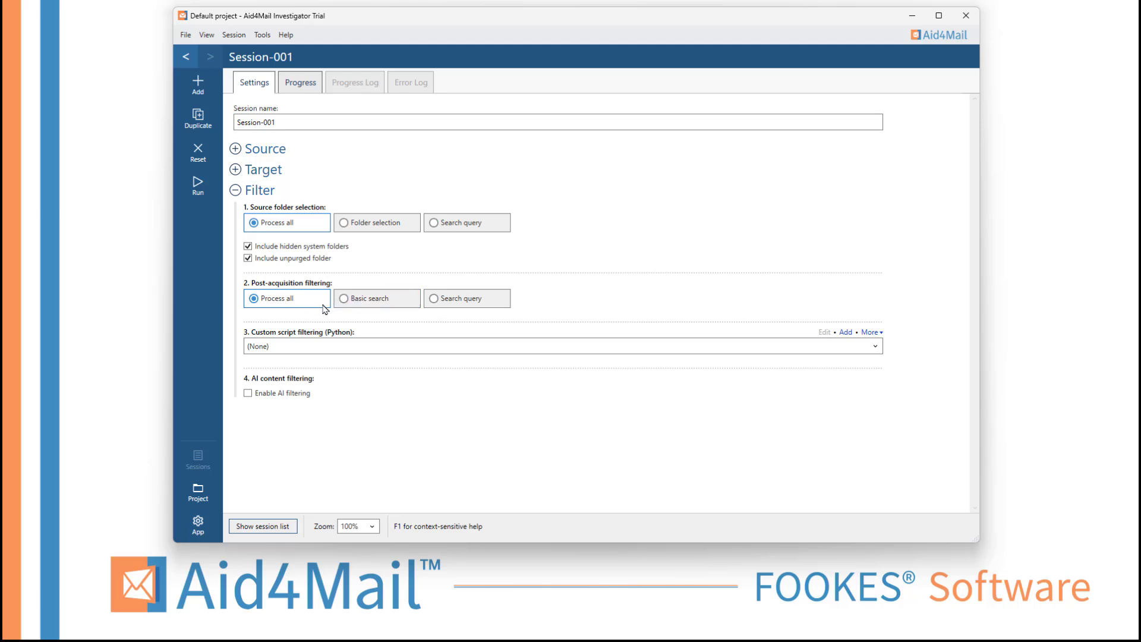
Set post-acquisition filtering to Basic search and limit the time period to the date range from 2022 to 2023
click(359, 304)
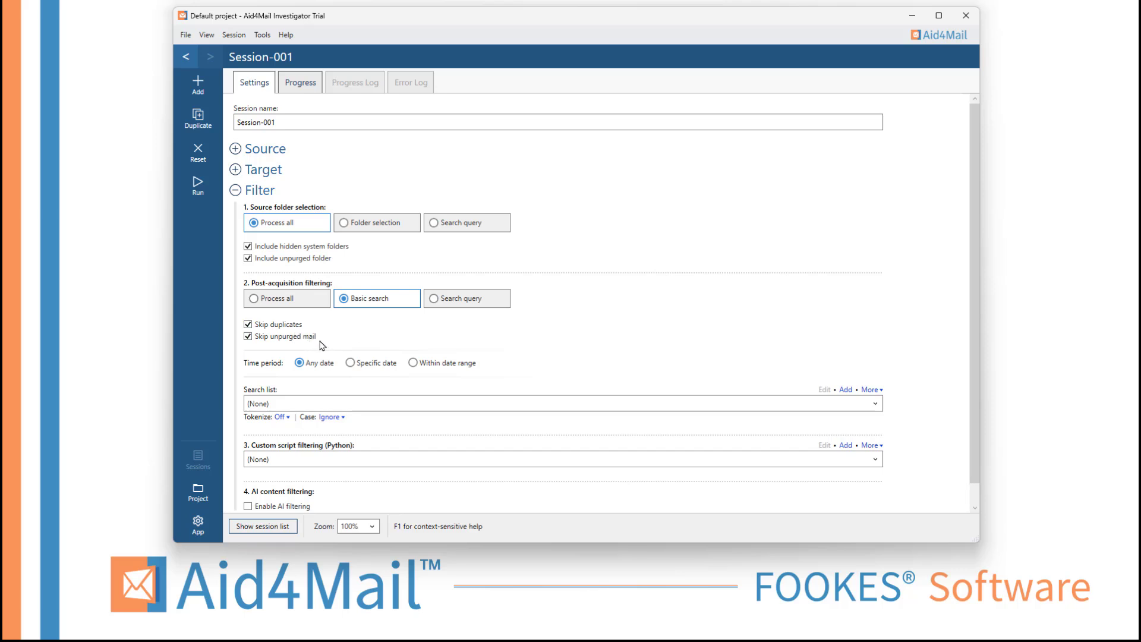
click(360, 364)
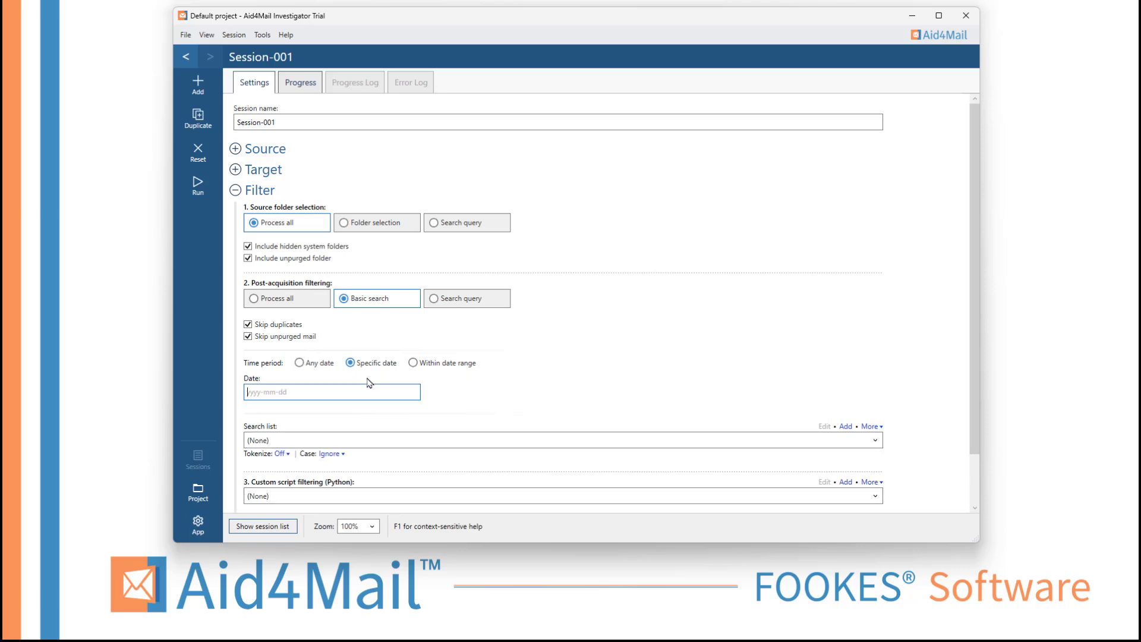
click(414, 364)
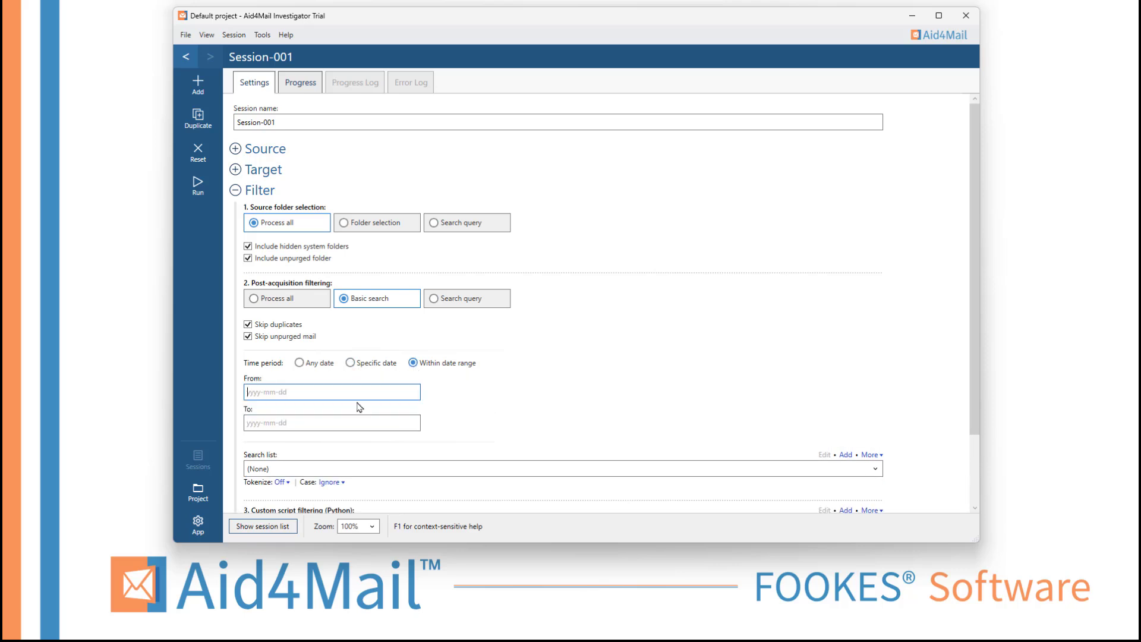
text(20)
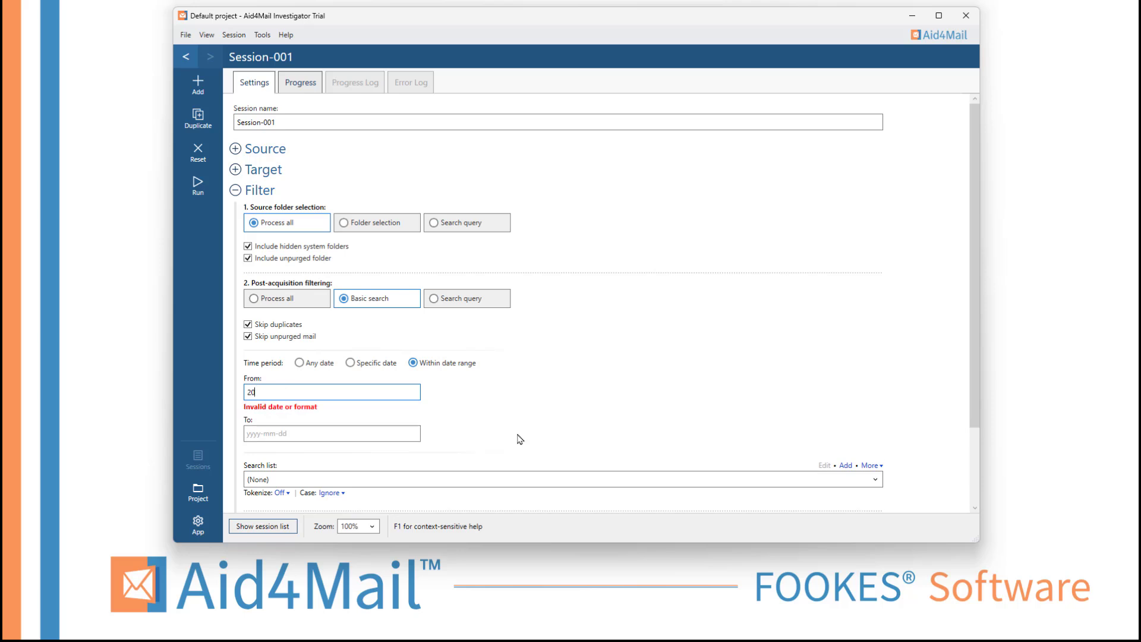
text(22)
click(303, 421)
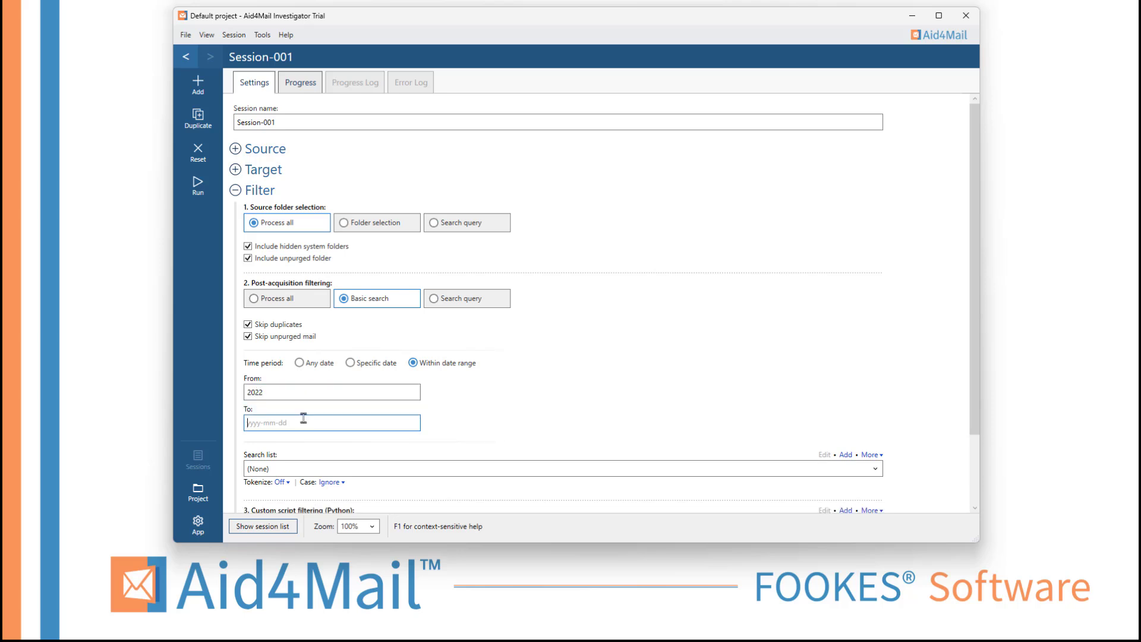
text(2023)
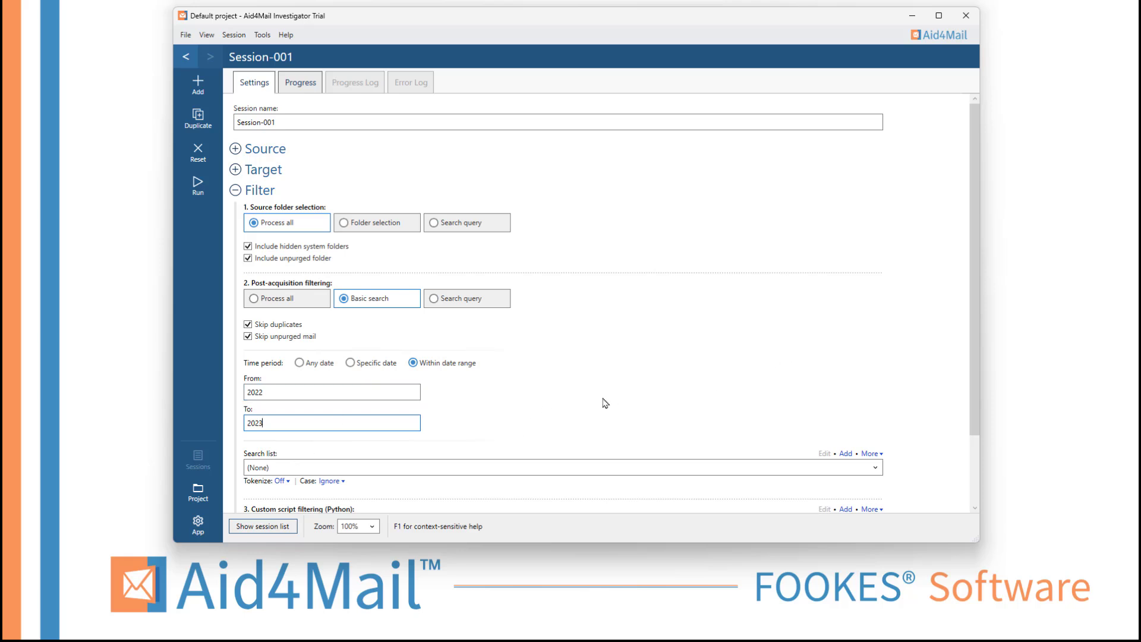
Add a new search list containing the lines "cat", "dog" and "mouse<3>elephant"
drag(977, 200, 978, 224)
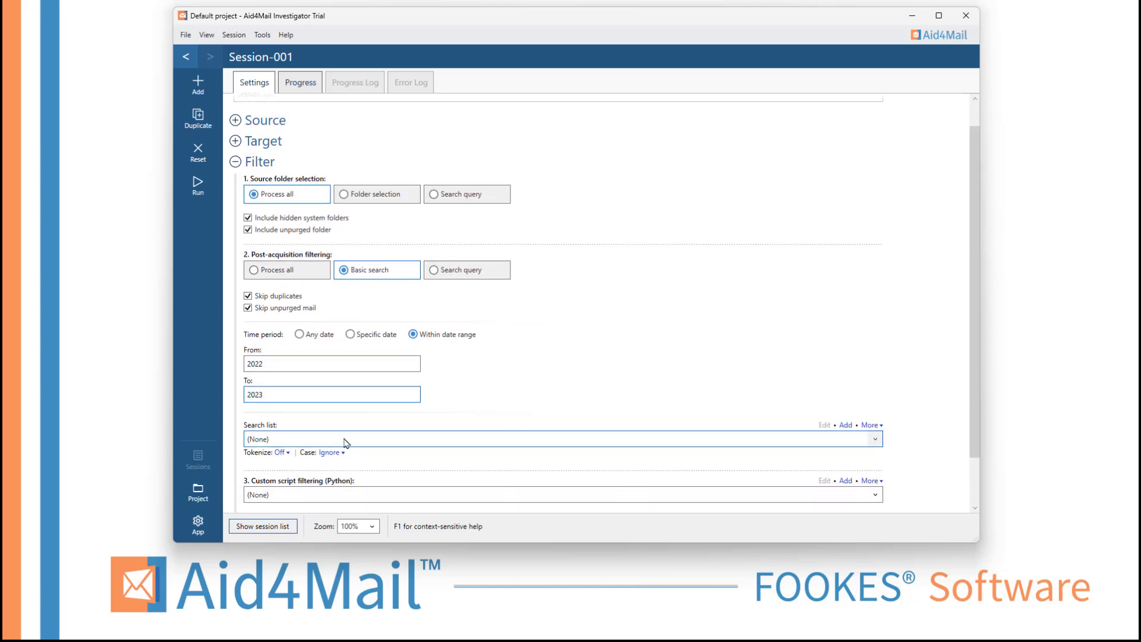
click(829, 439)
click(786, 456)
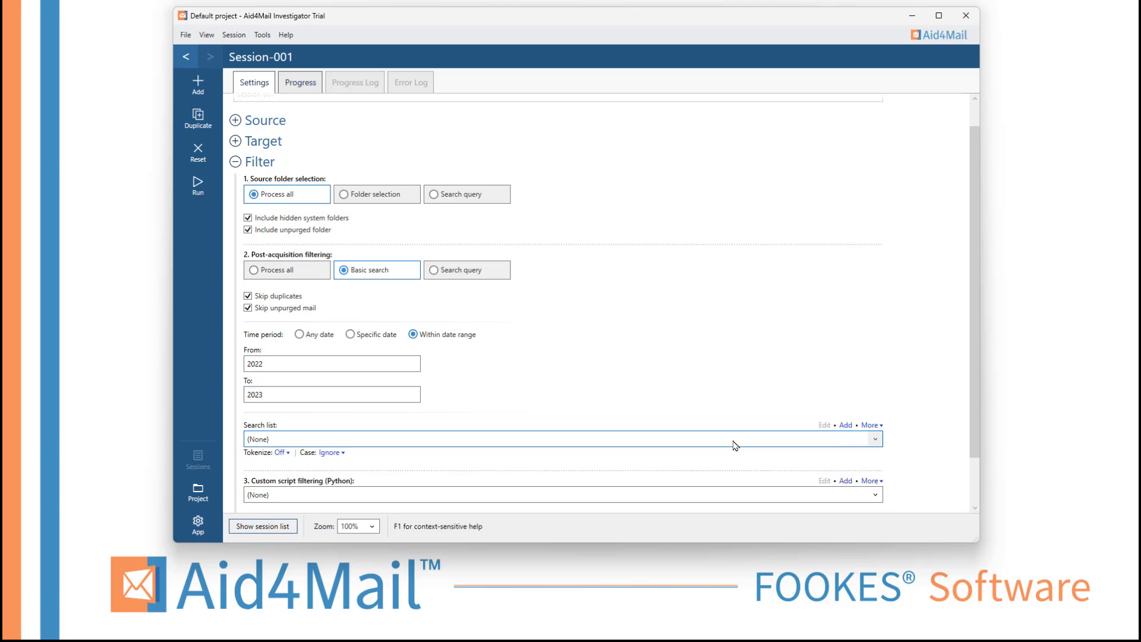
click(845, 426)
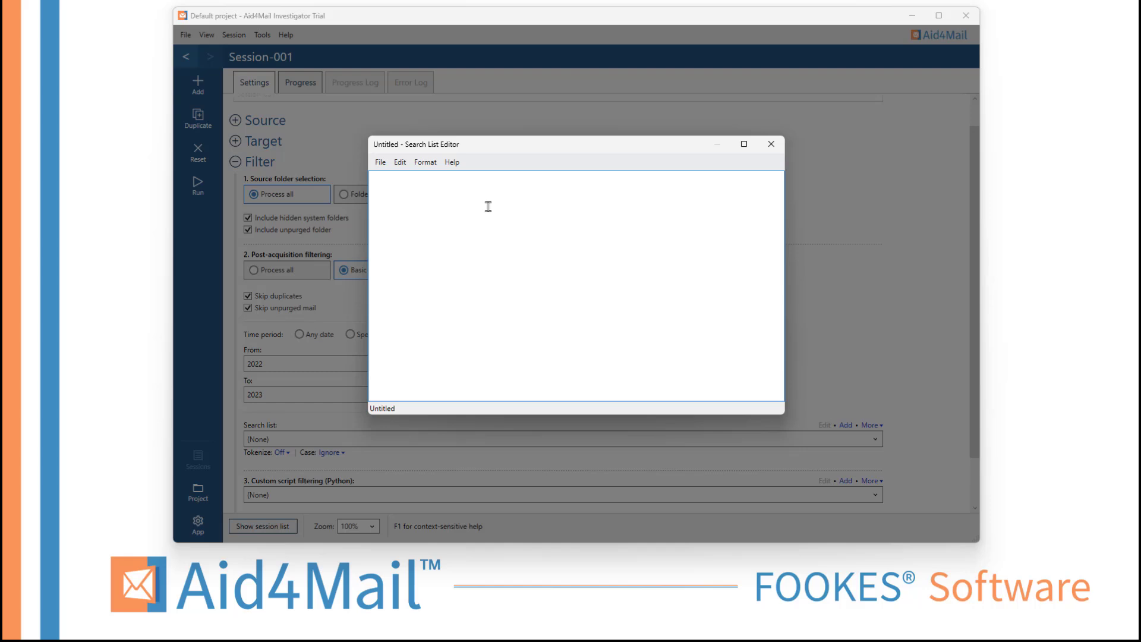
text(CAT)
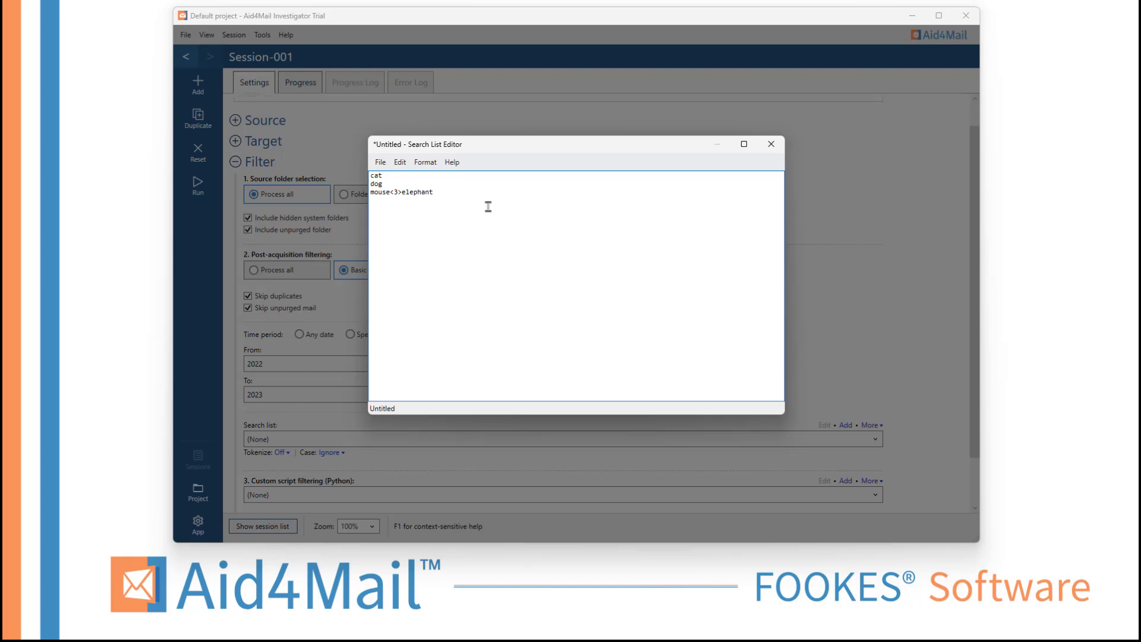
Save the new search list as "search list 2" and close its editor
click(380, 162)
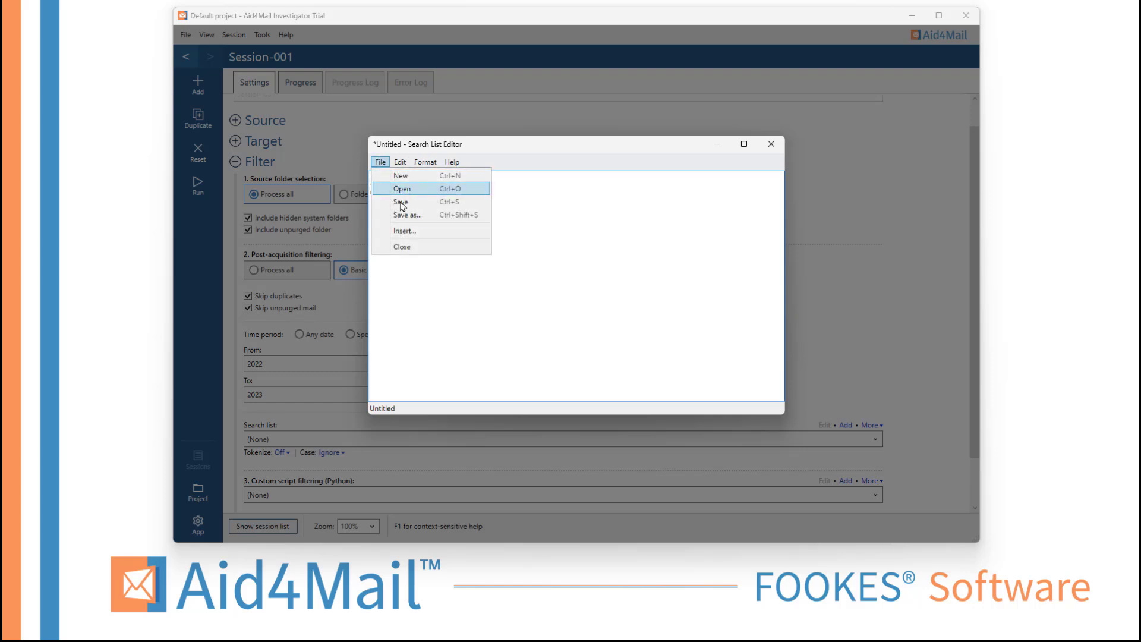
click(407, 215)
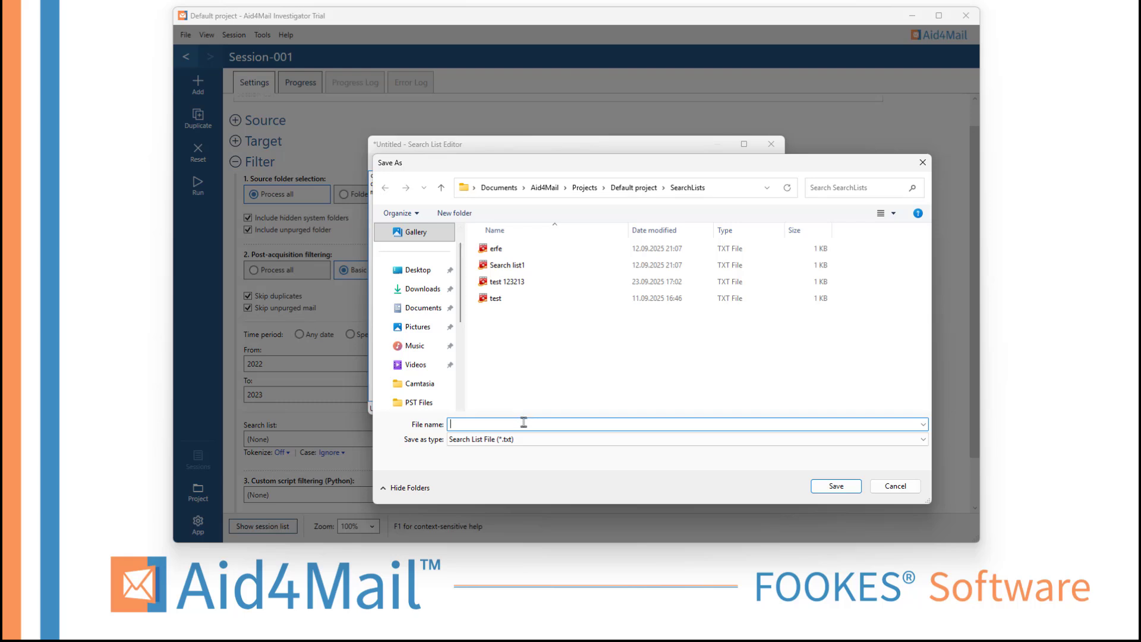
text(search list 2)
key(Return)
click(770, 143)
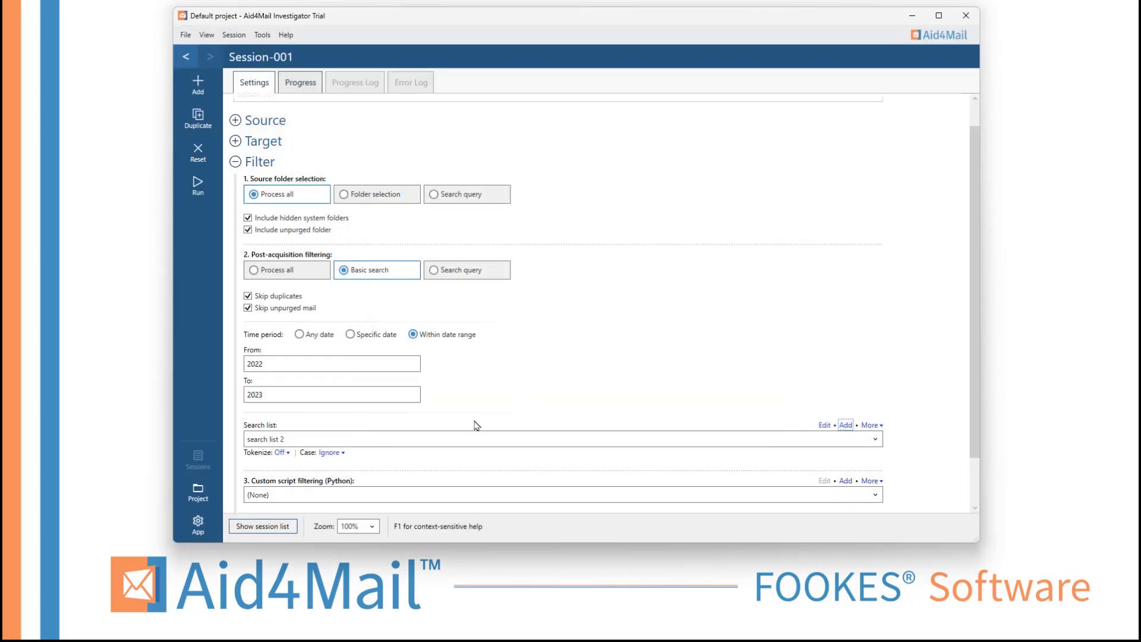
Check the available search lists, keep "search list 2" selected, and view its contents in the editor
click(386, 439)
click(389, 478)
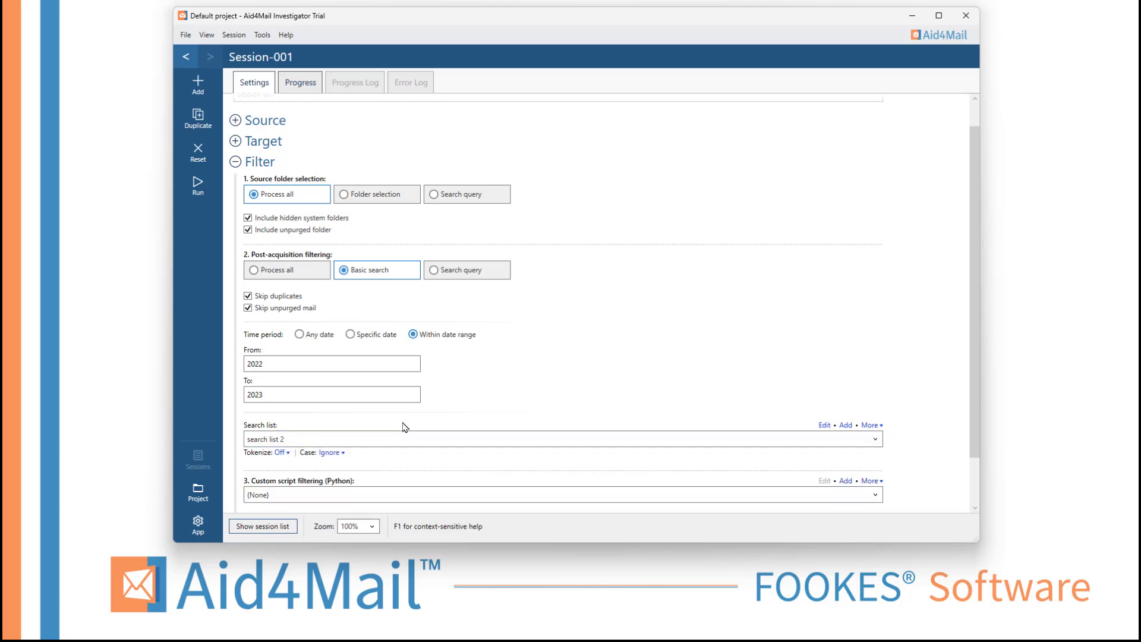
click(824, 425)
click(771, 144)
Switch post-acquisition filtering to Search query, comparing it with Basic search, and delete the date expression from the query
click(461, 270)
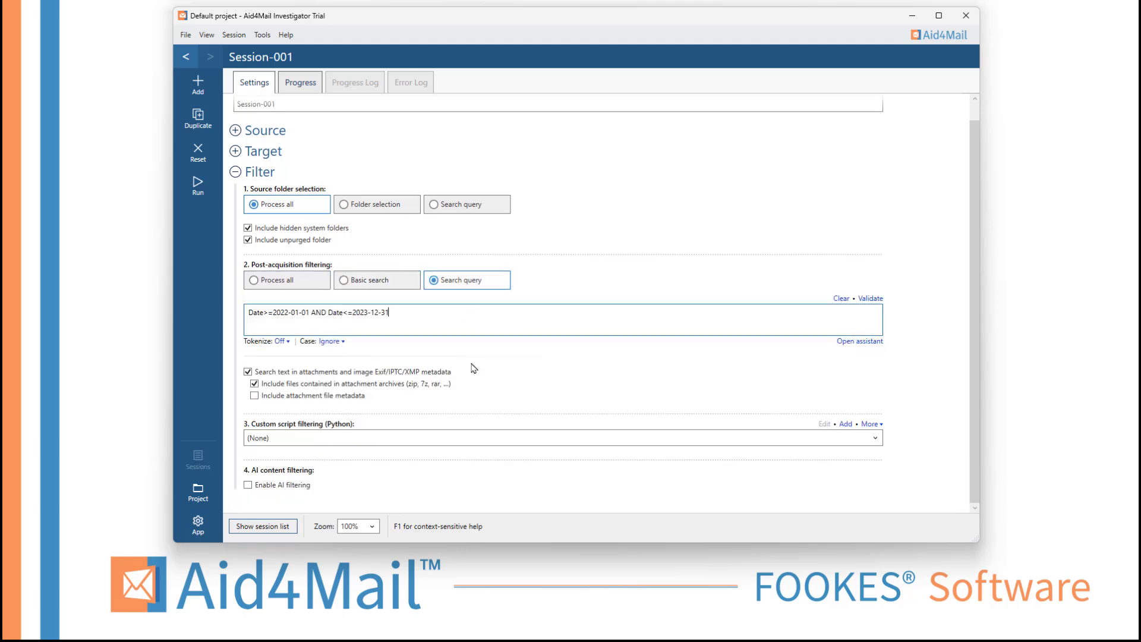
click(361, 284)
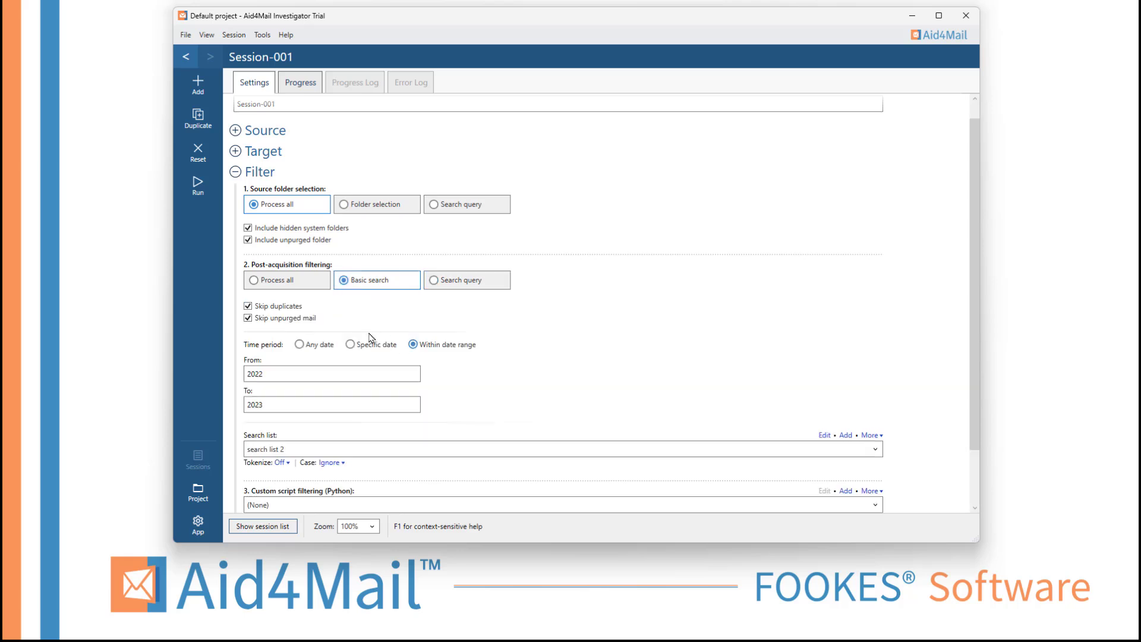
click(437, 282)
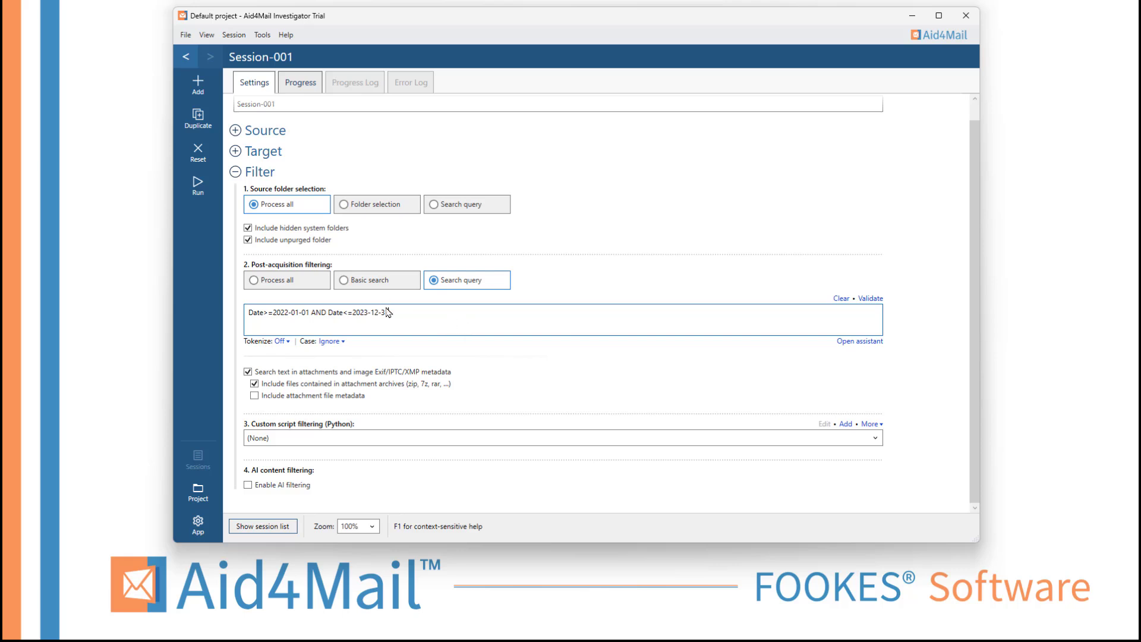
drag(390, 312, 249, 313)
key(Delete)
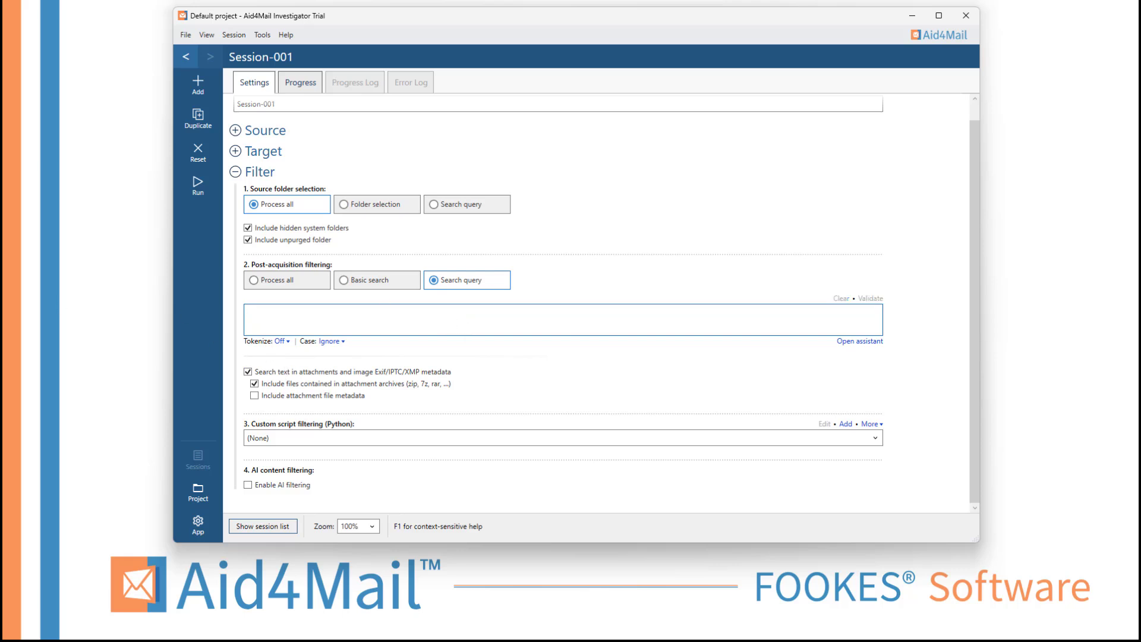
Enter a post-acquisition search query combining participants: with the contact's e-mail address AND (time OR clock OR hour OR minute)
key(alt+Tab)
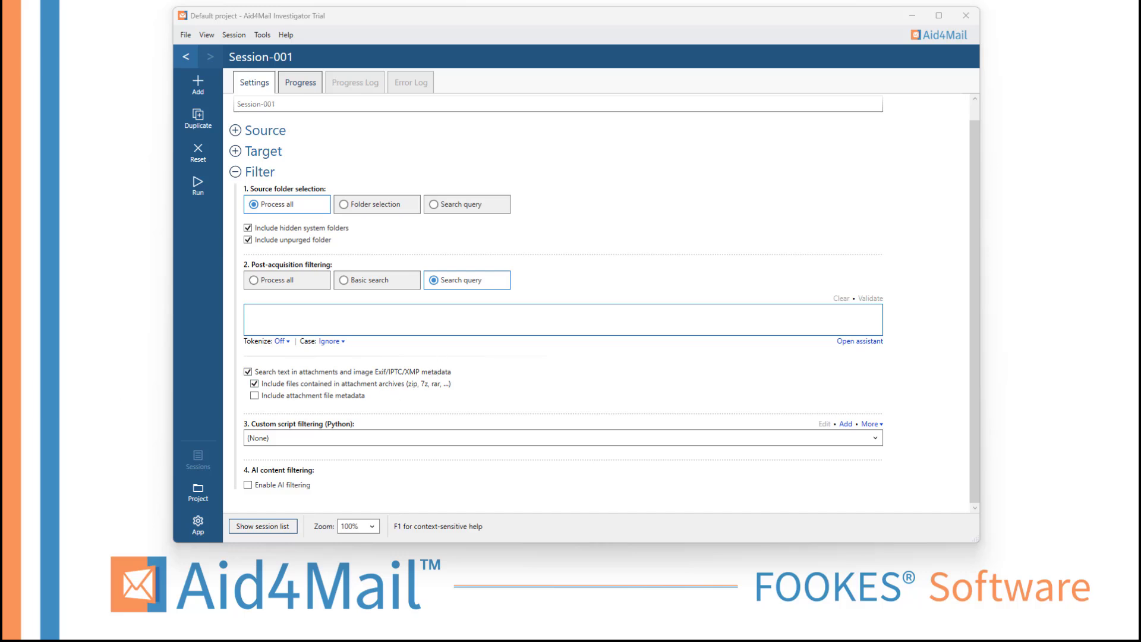
click(318, 323)
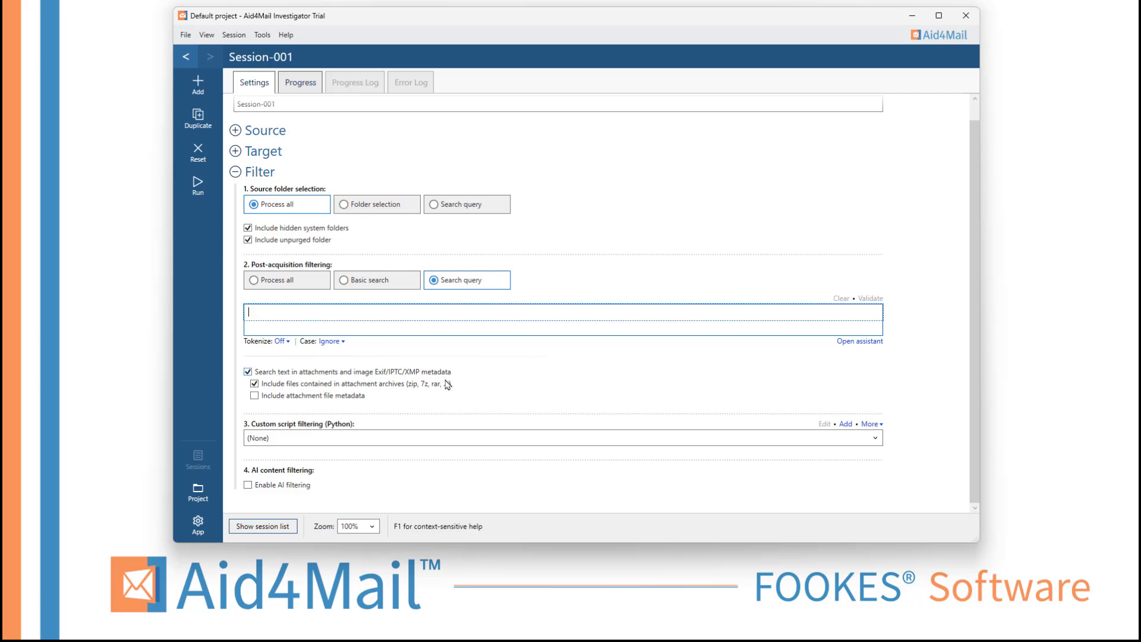
key(ctrl+v)
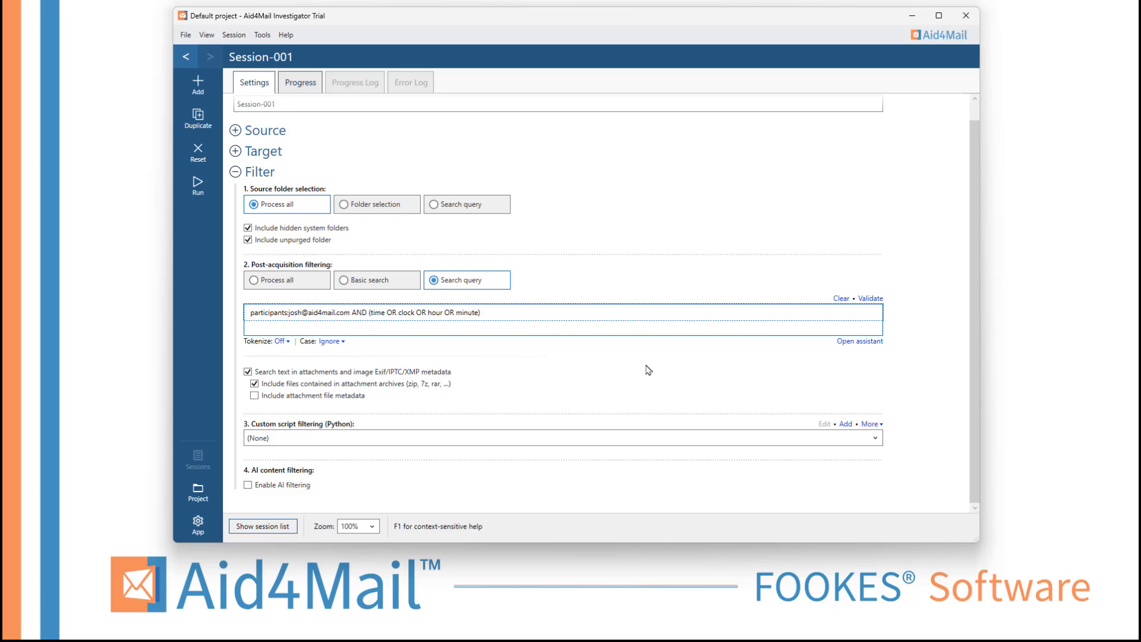
Open the search query assistant and review its common search terms and its folder, sender/recipient, date/time and email section operators
click(864, 342)
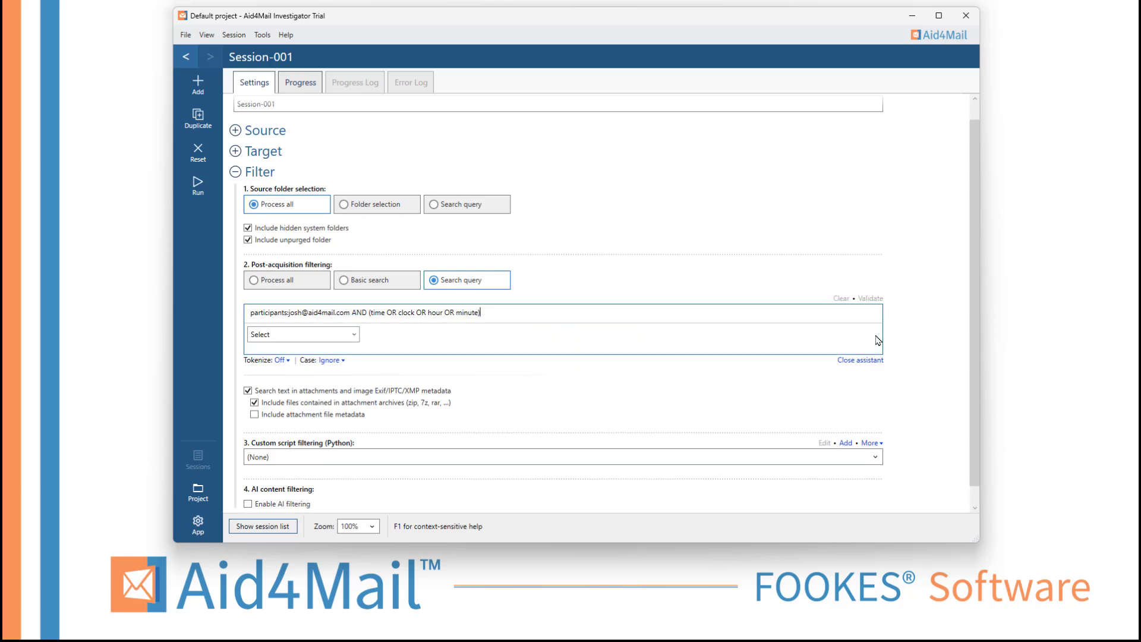
click(358, 335)
mouse_move(354, 357)
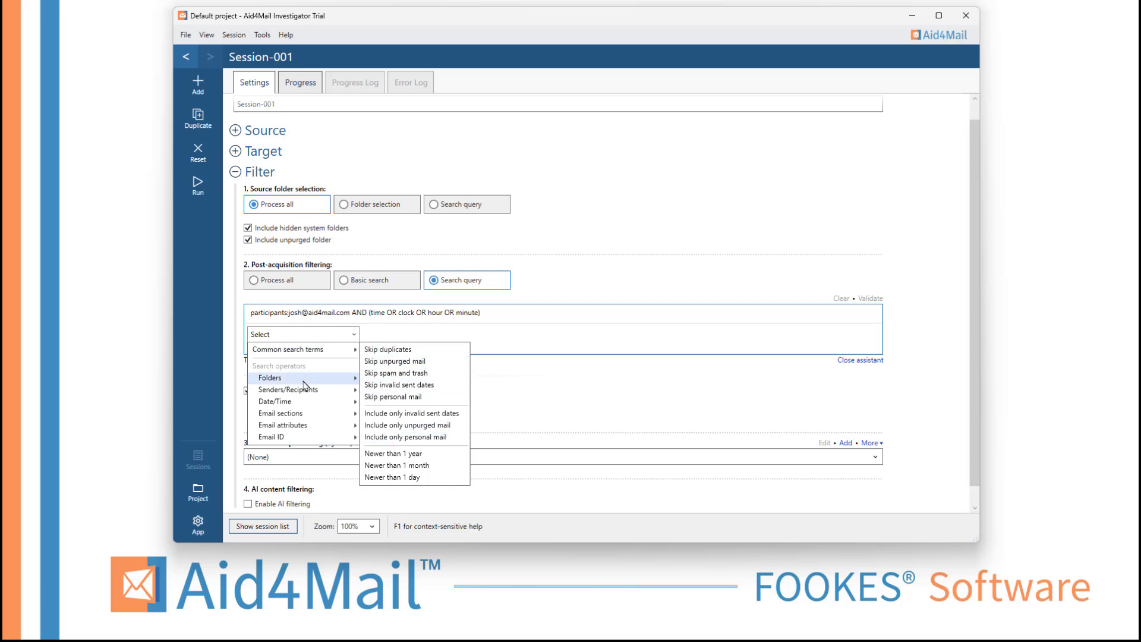
mouse_move(303, 391)
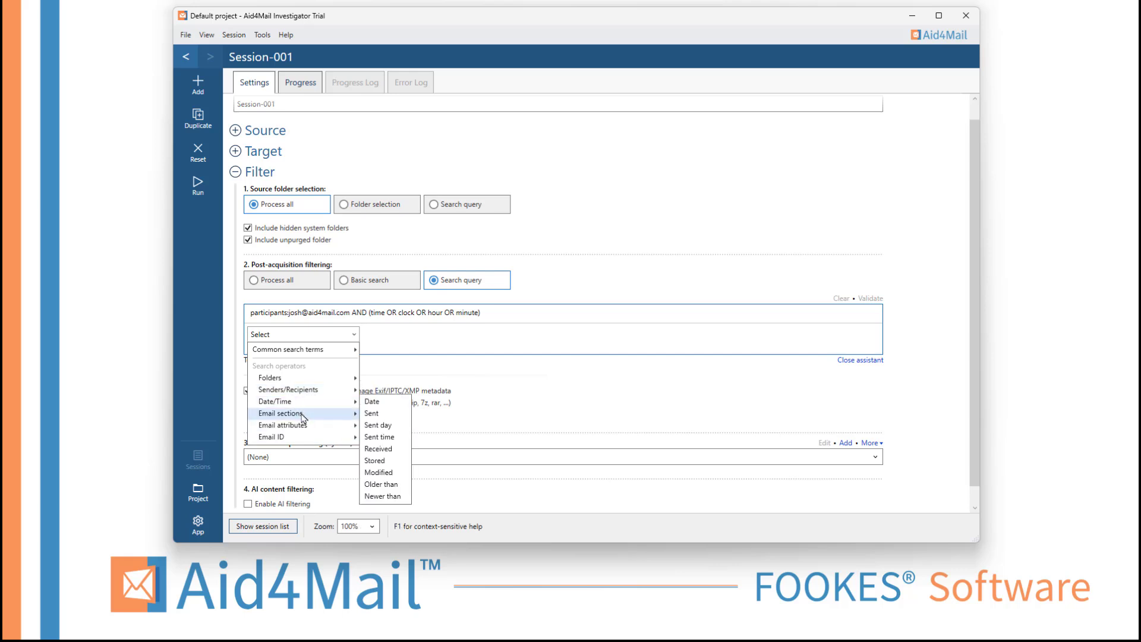
mouse_move(303, 418)
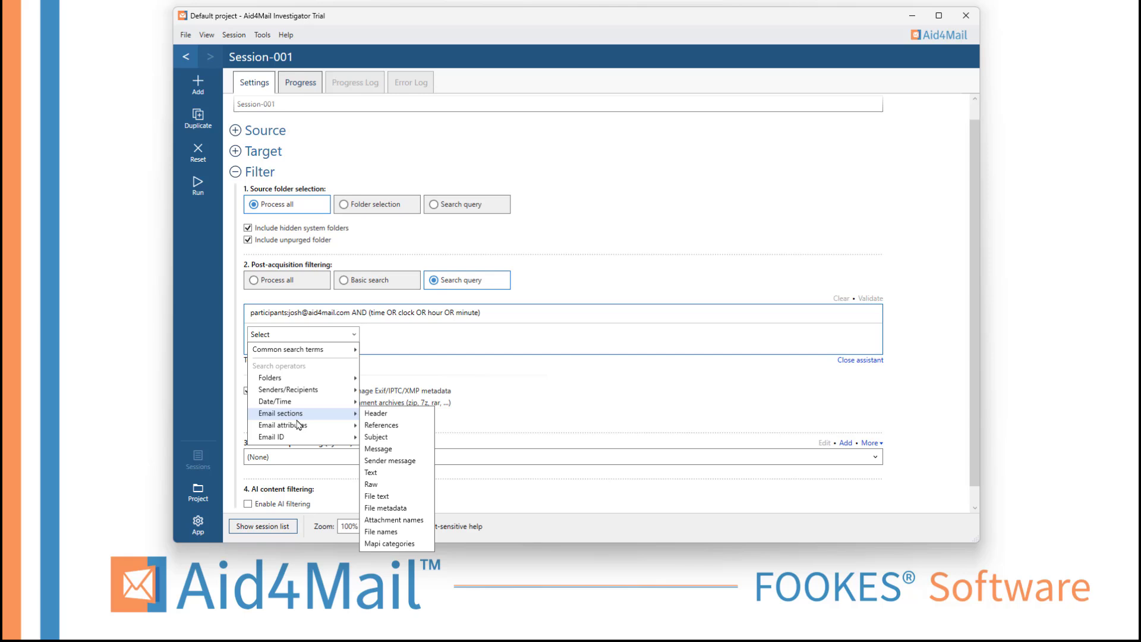
click(503, 398)
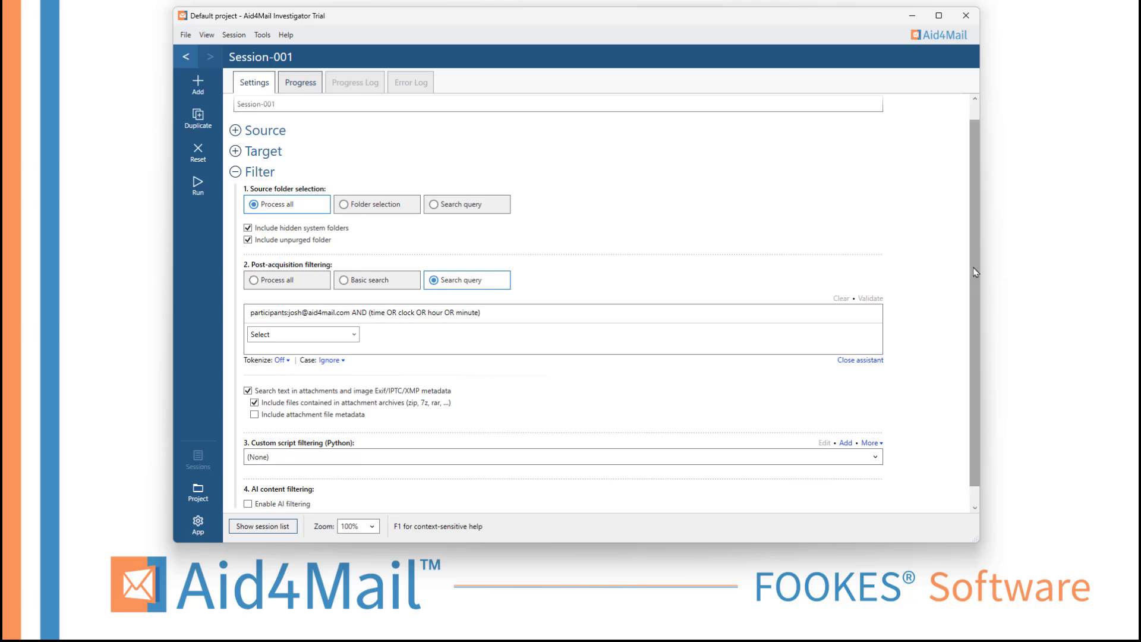
drag(976, 272, 982, 292)
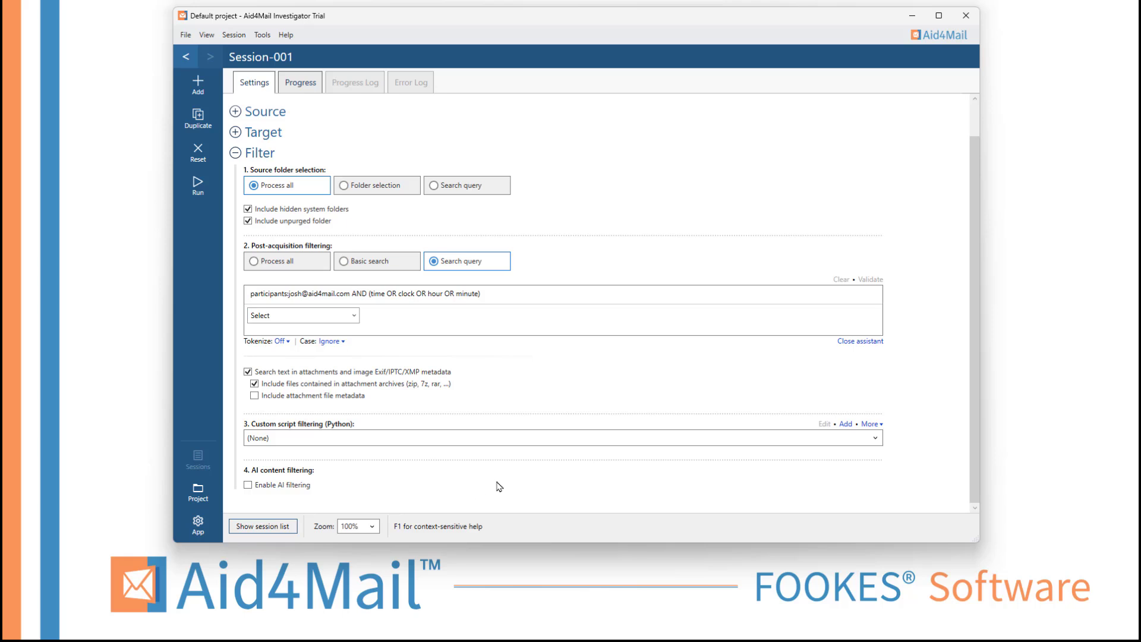
scroll(642, 170, up, 1)
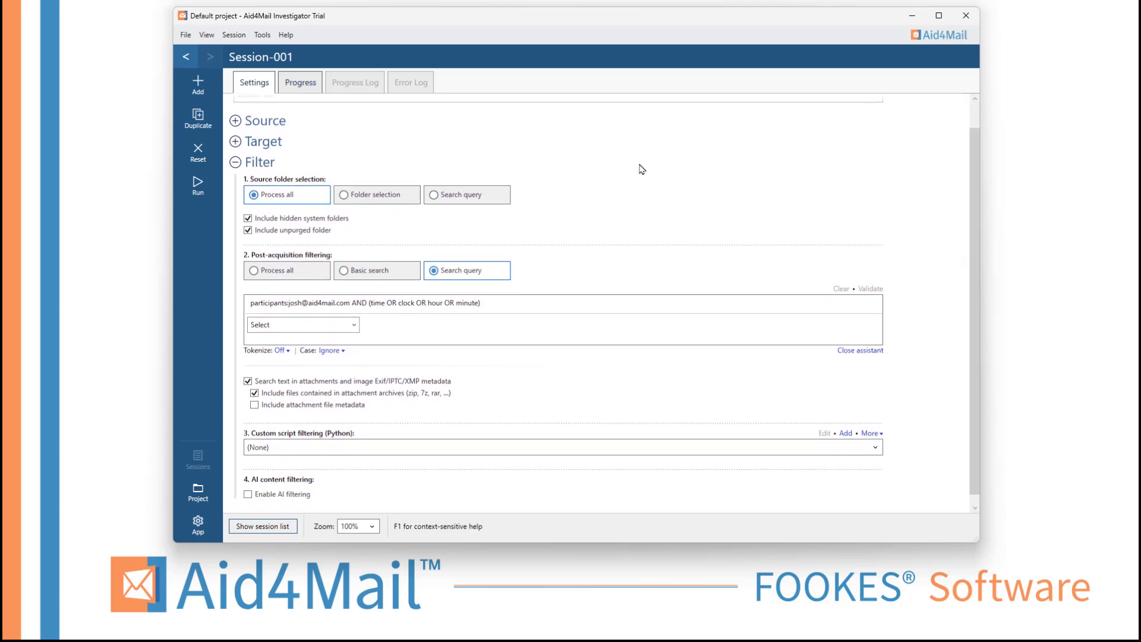
View the AI provider API key settings for the app, highlight Google in the provider list, and close the settings
click(201, 531)
click(471, 86)
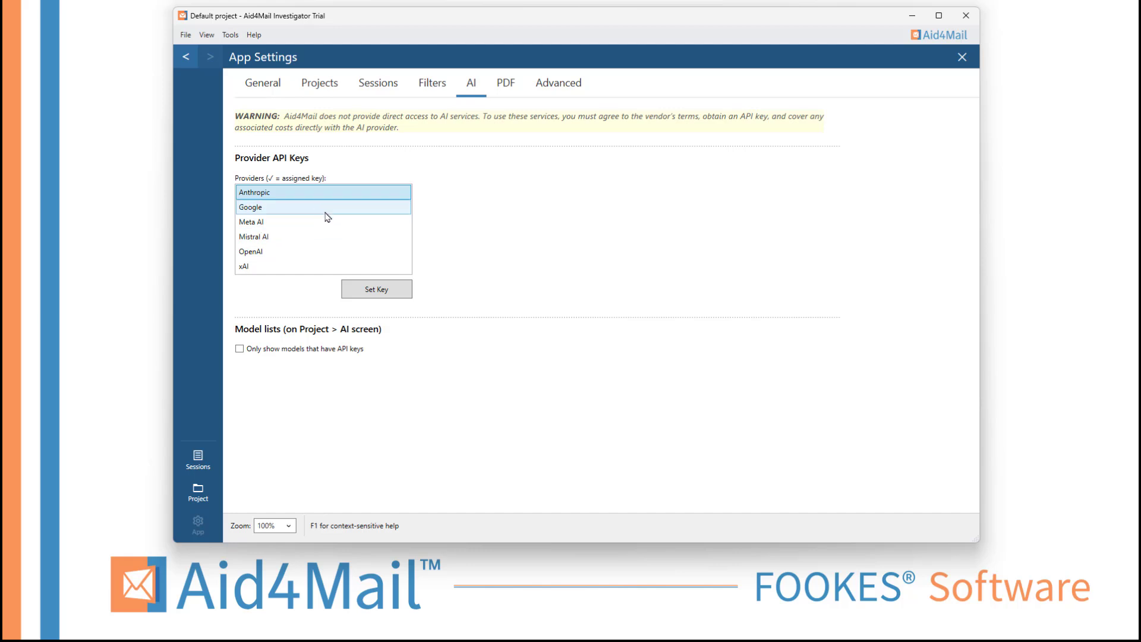
click(290, 210)
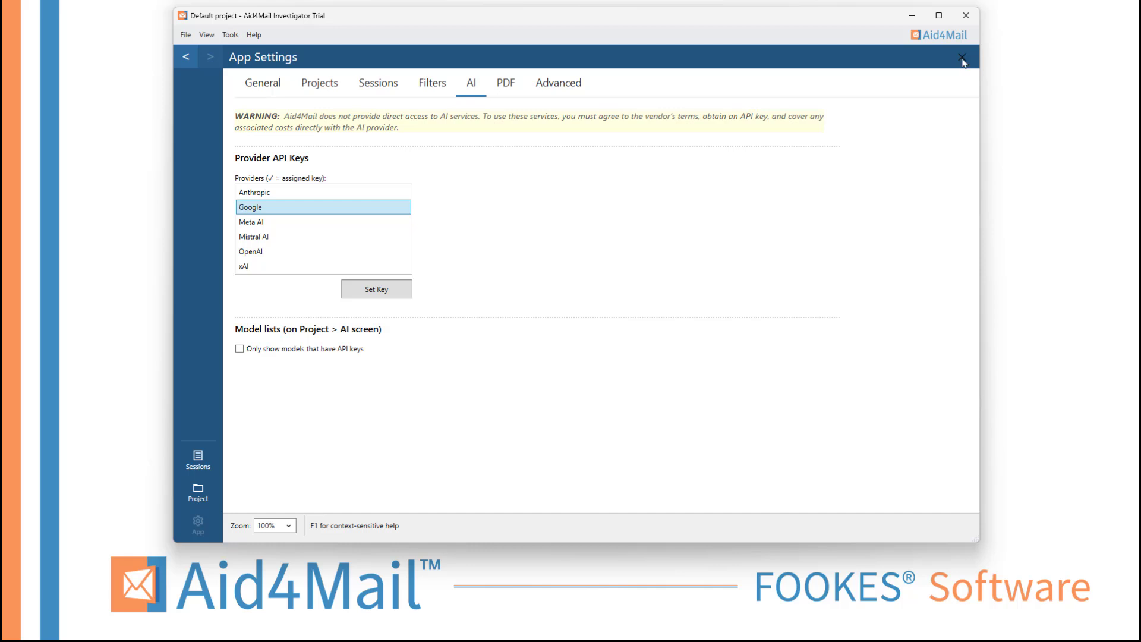
click(962, 58)
Set the stemming language to English in the project's filter settings
click(198, 493)
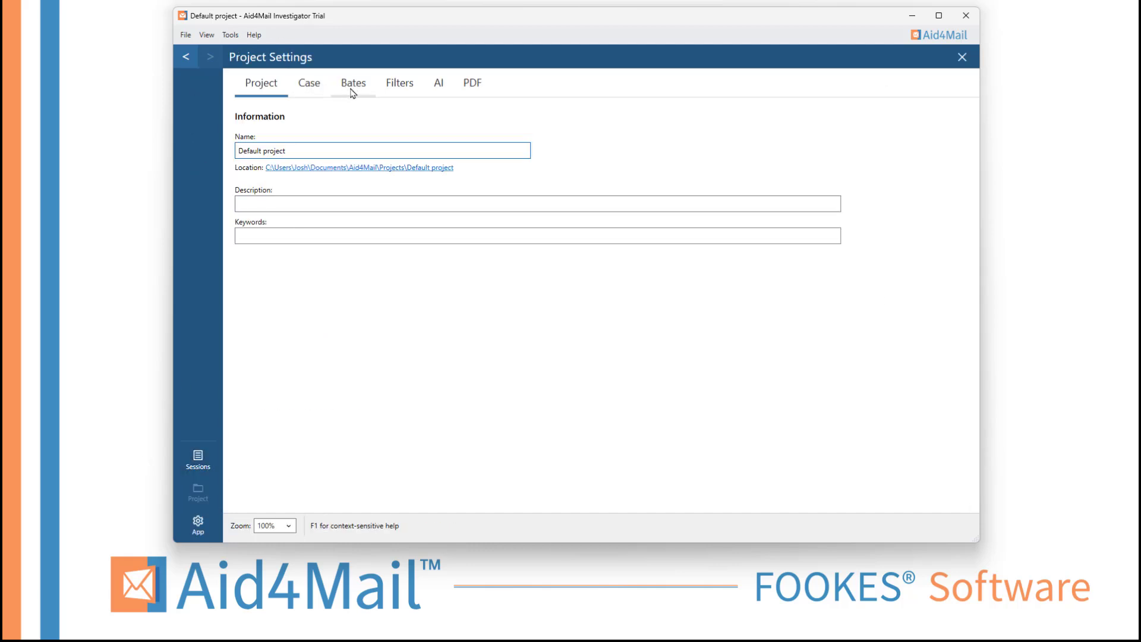
click(393, 90)
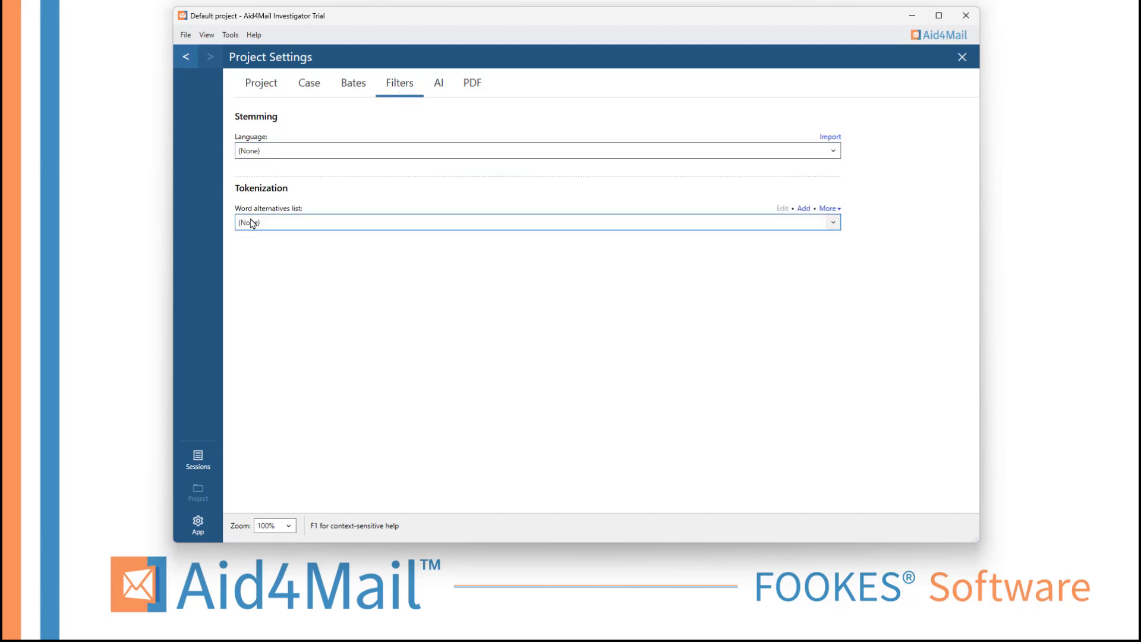
click(269, 151)
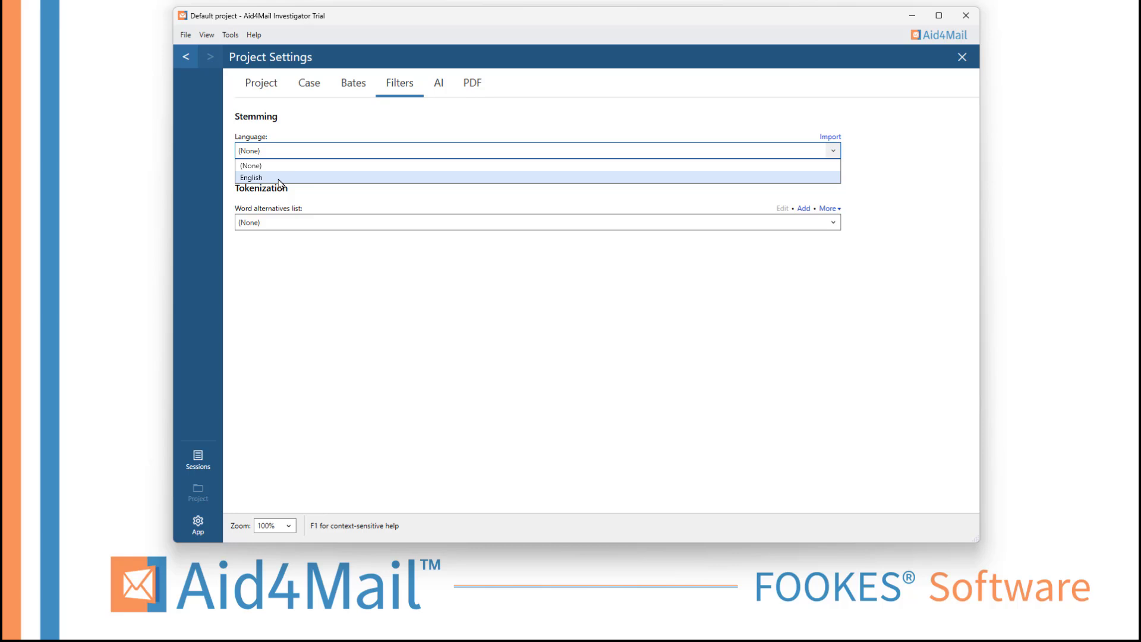
click(374, 177)
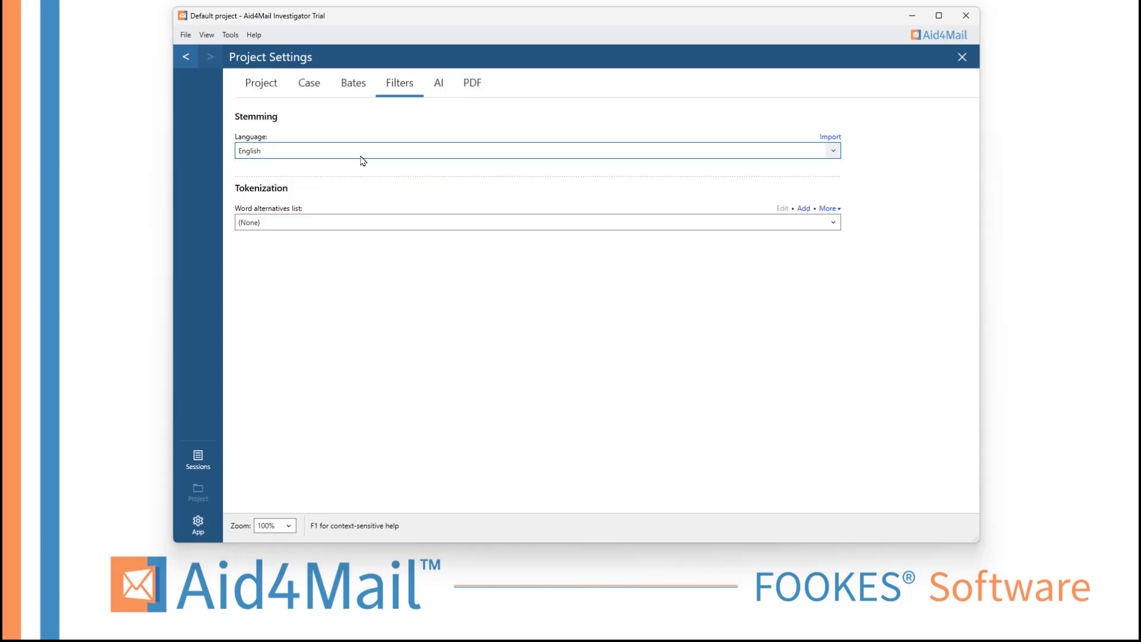
Search the user guide for "stemming" and read the Stemming topic, including its examples, dictionary downloads and installation notes
key(F1)
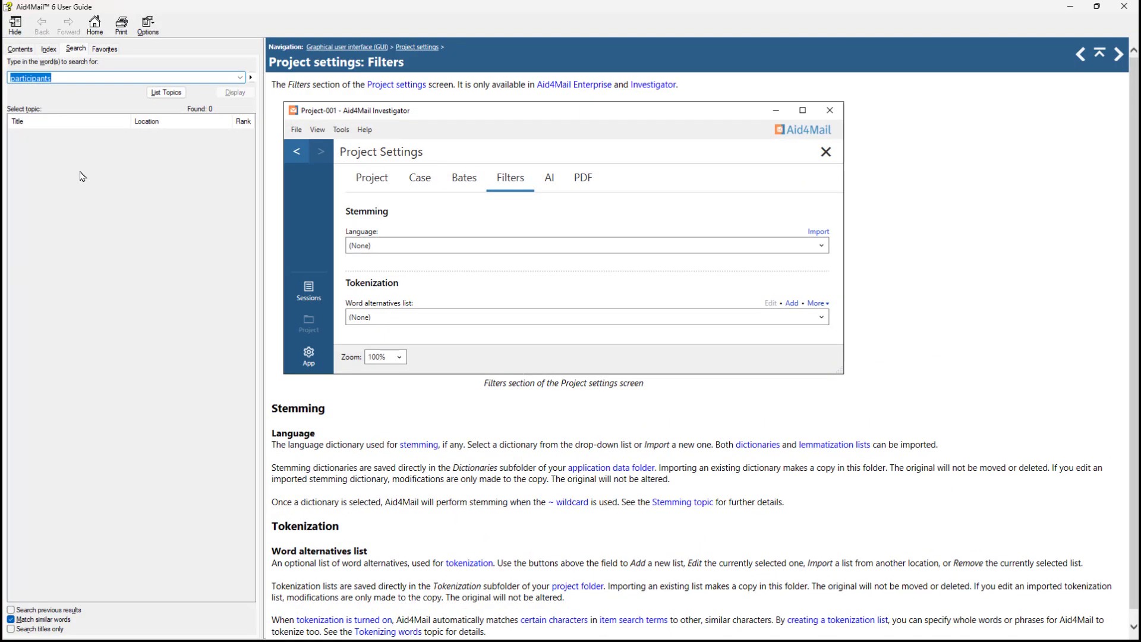
text(stemming)
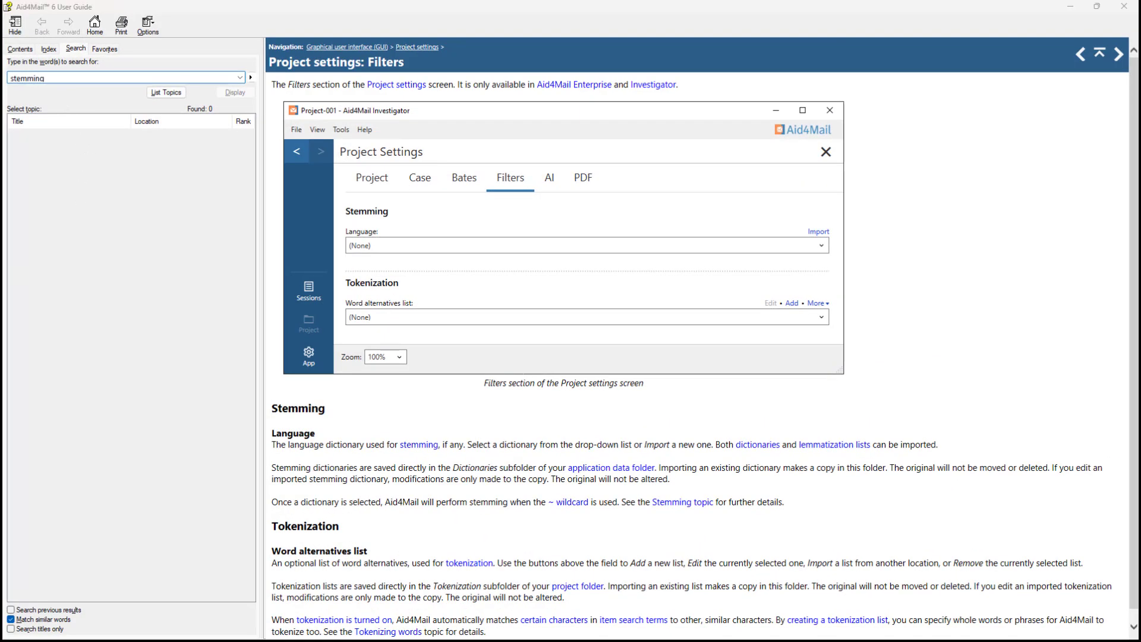
key(Return)
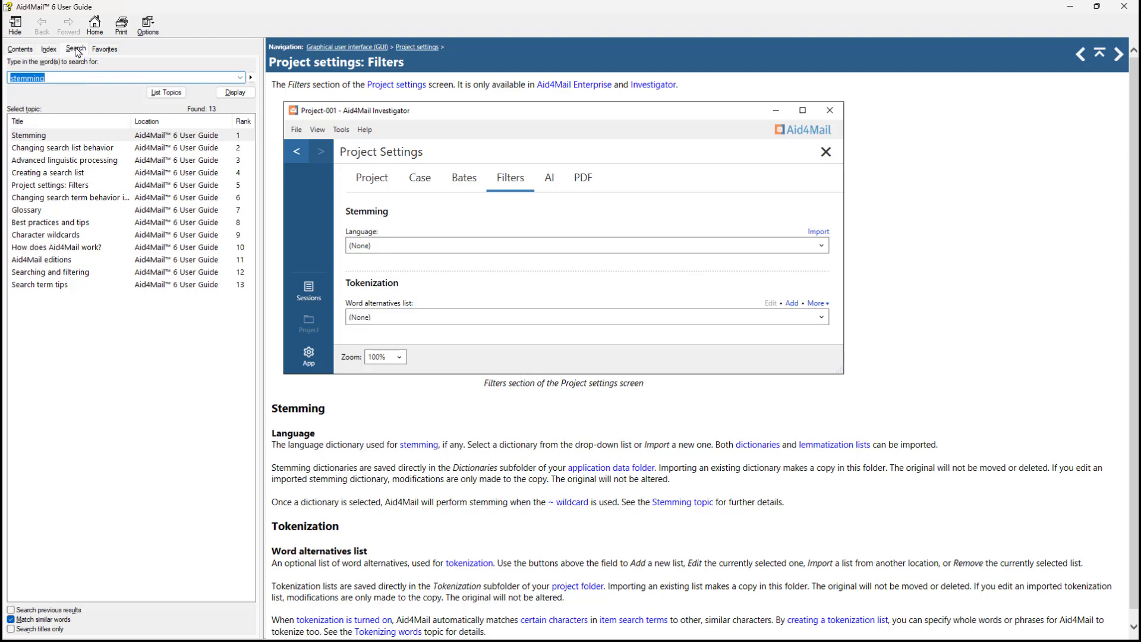
click(80, 147)
double_click(79, 136)
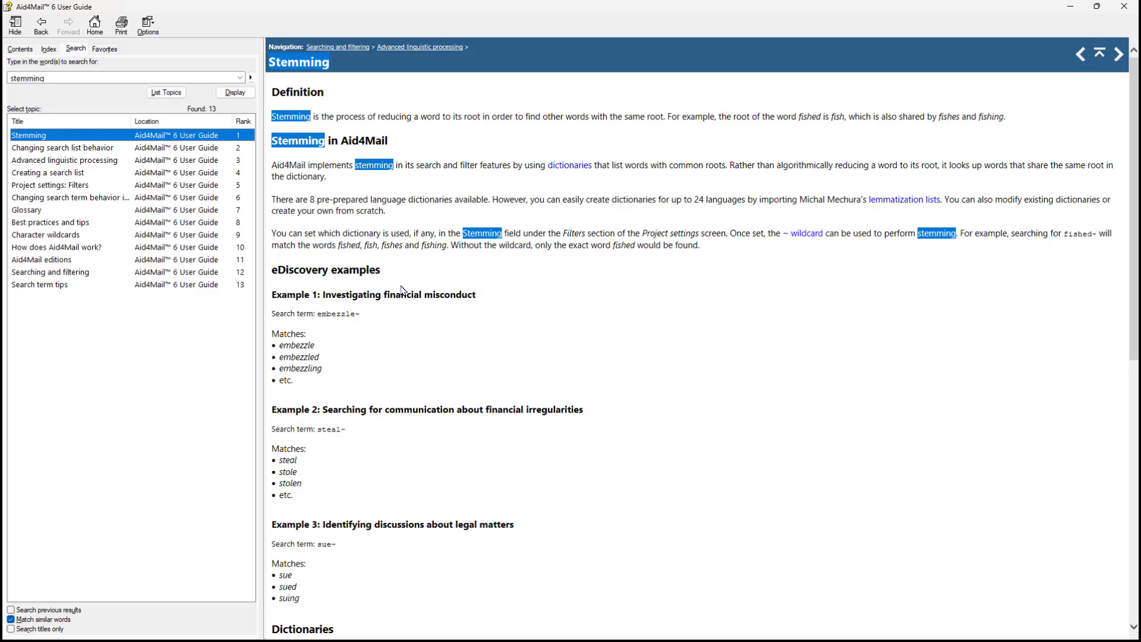
scroll(483, 317, down, 6)
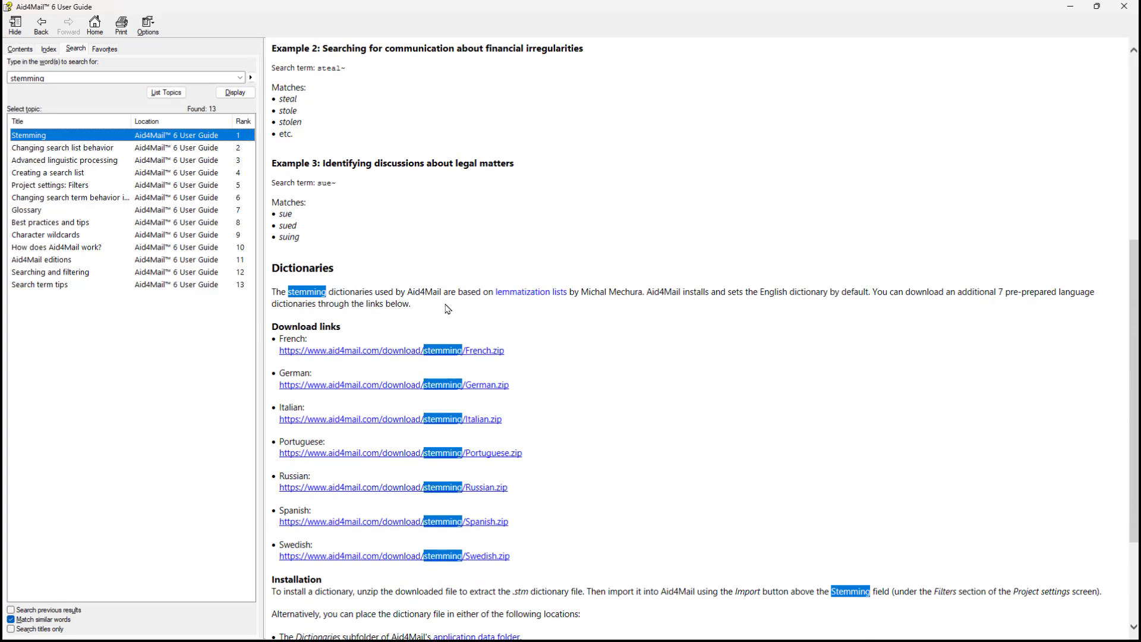
scroll(448, 308, down, 3)
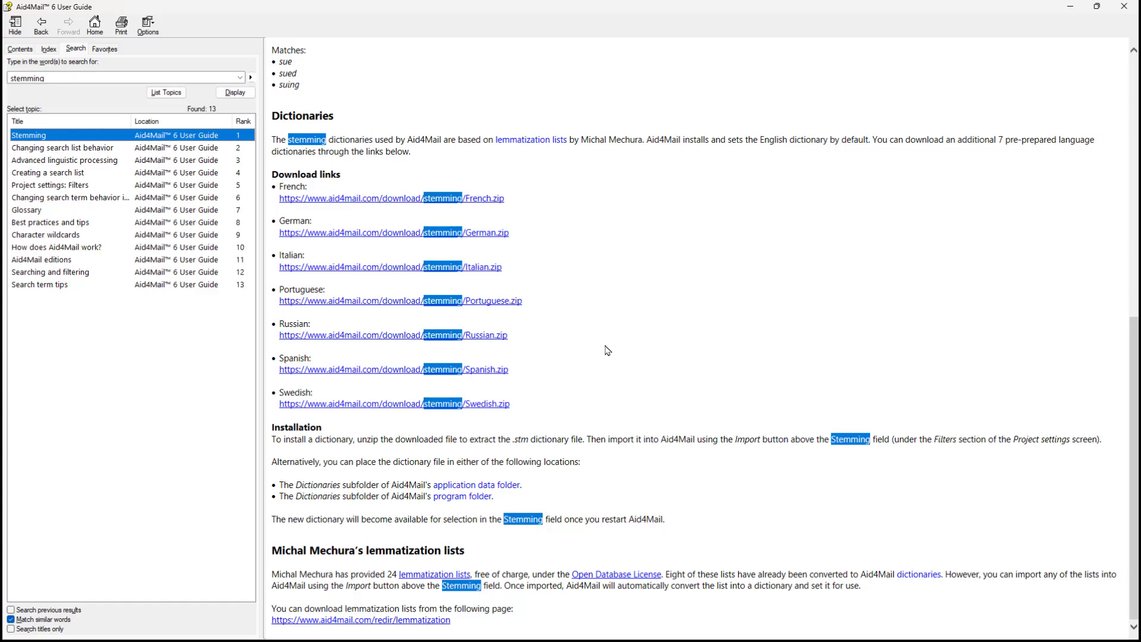
scroll(611, 414, up, 1)
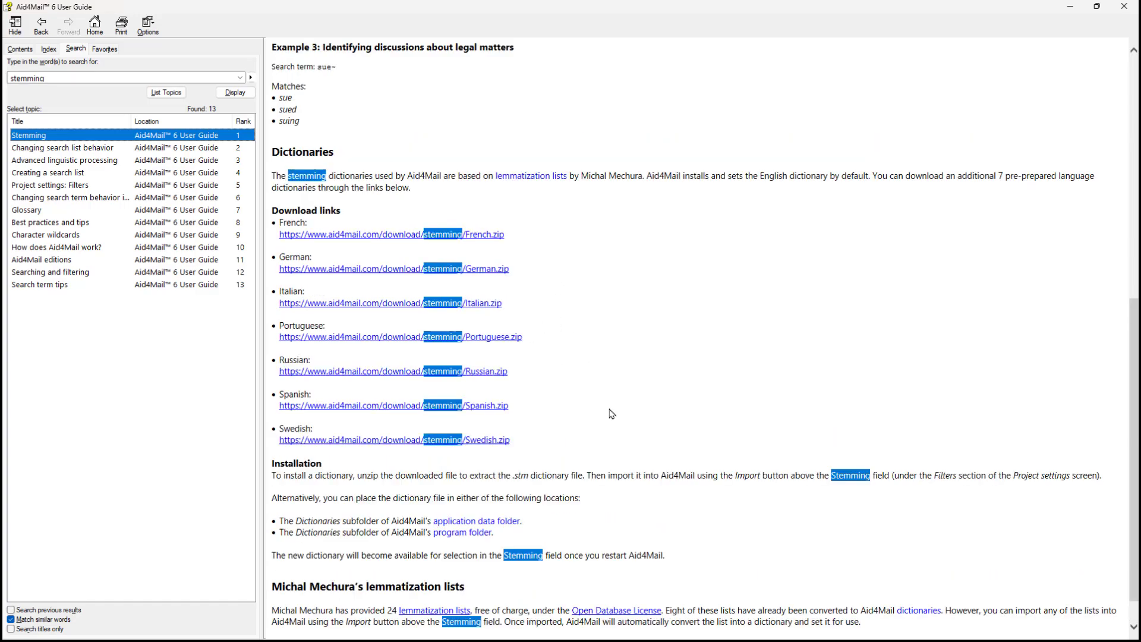
scroll(476, 374, up, 10)
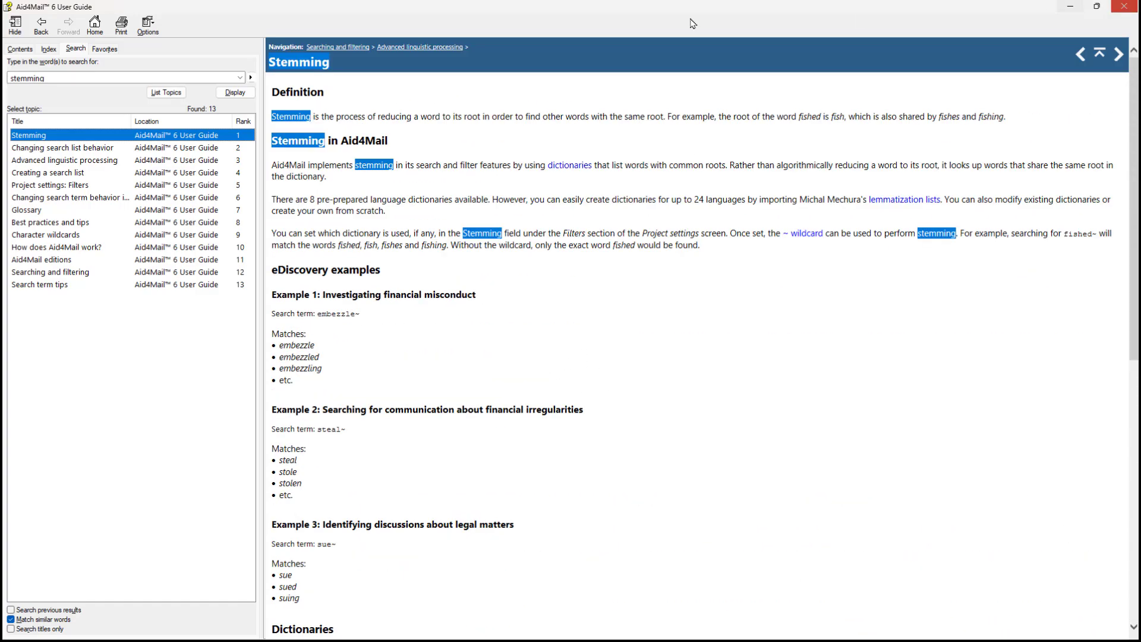
Search the user guide for "tokenization" and read through the Tokenization topic
drag(56, 80, 5, 79)
text(token)
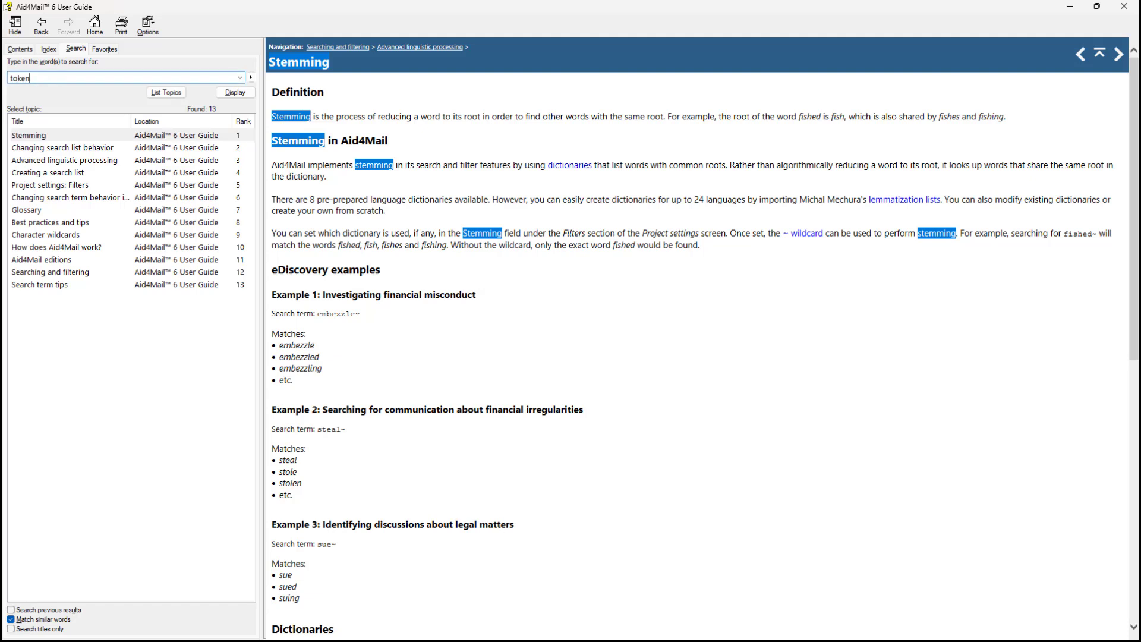
text(ization)
key(Return)
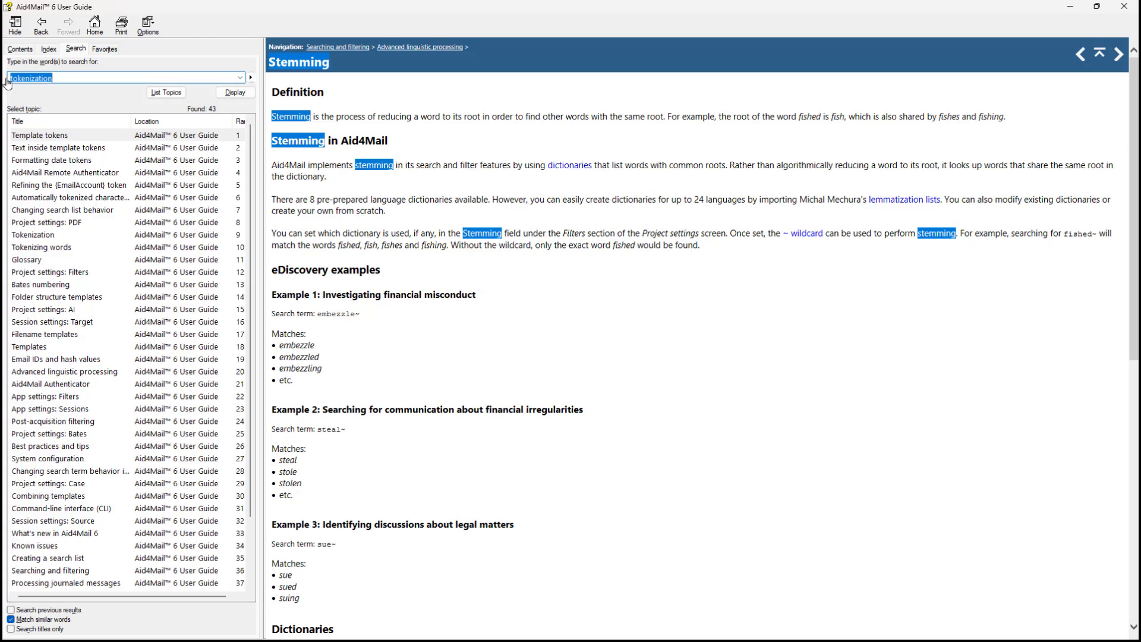
double_click(59, 237)
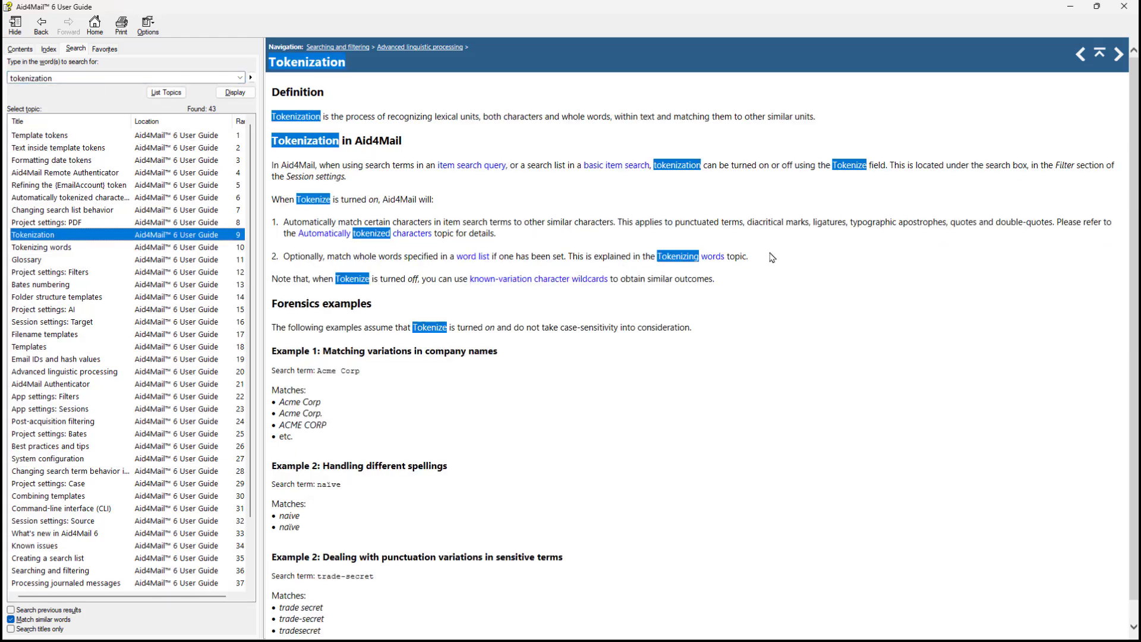
drag(1131, 101, 1129, 197)
scroll(477, 434, up, 2)
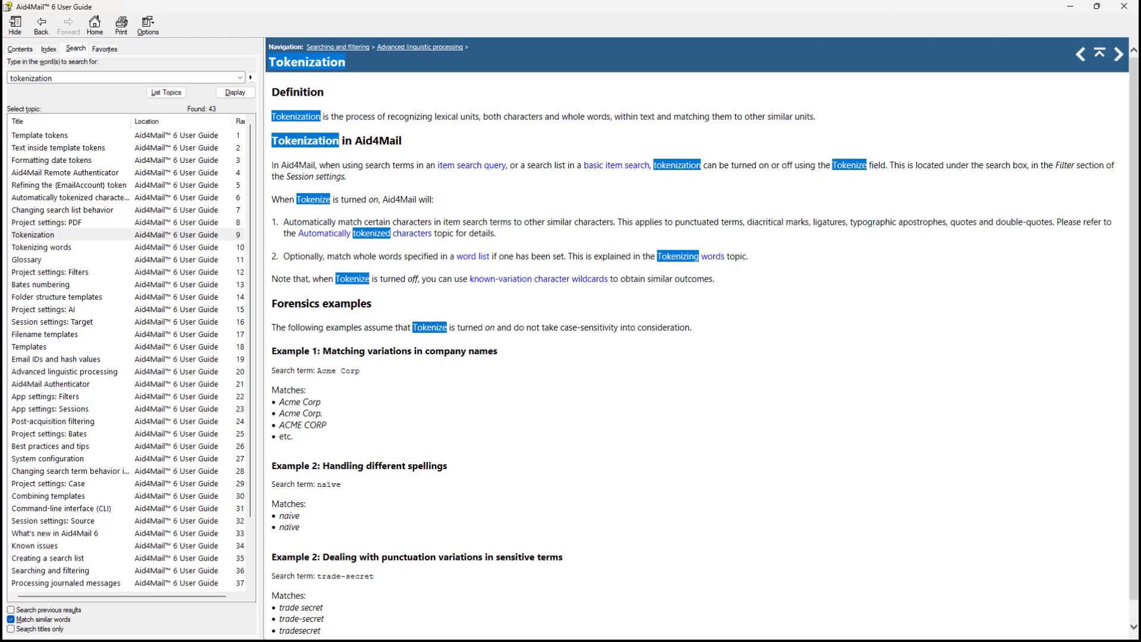
Copy the sample lines "color|colour" and "Dr|Dr.|Doctor" from the guide's Tokenizing words topic and return to the project settings
click(696, 262)
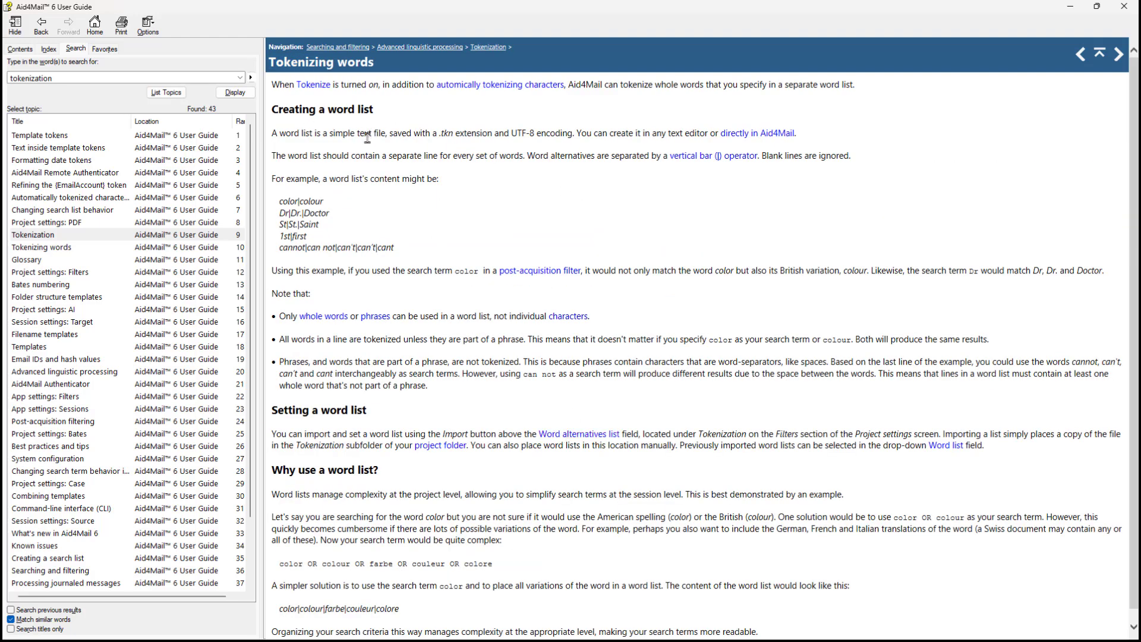
drag(332, 210, 279, 203)
key(ctrl+c)
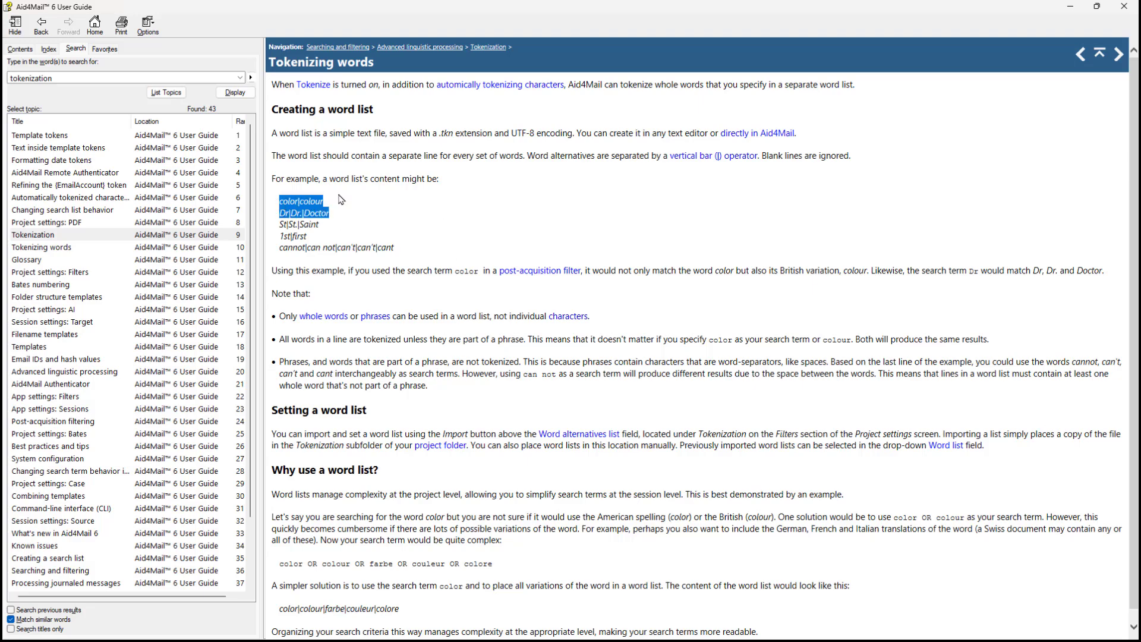
click(832, 107)
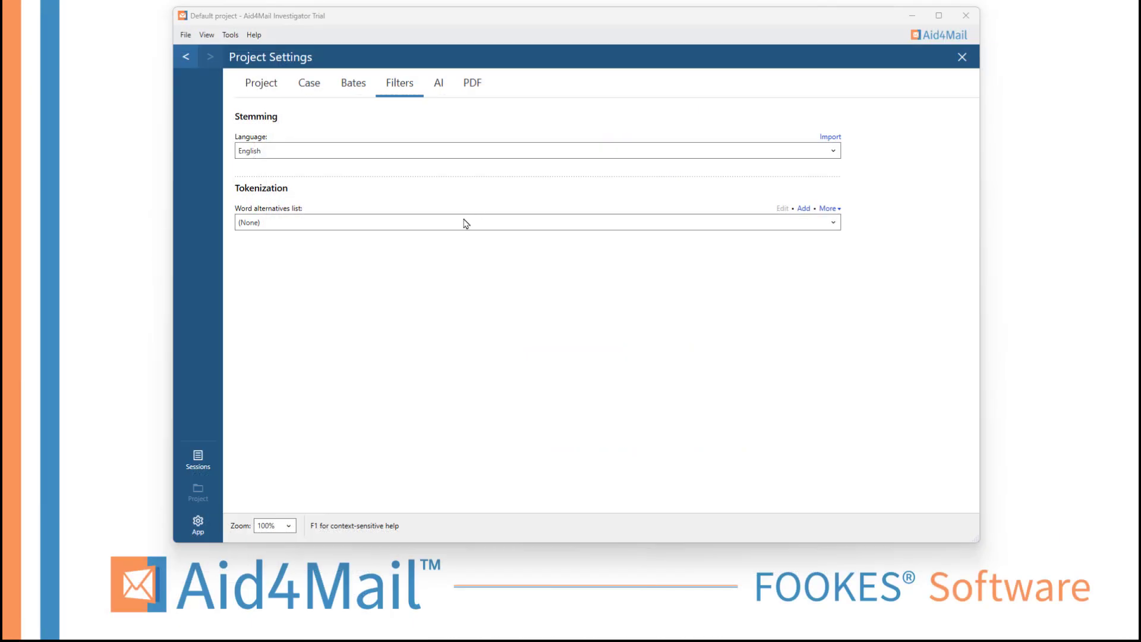
Try to add a word alternatives list with "color|colour" and "Dr|Dr.|Doctor" on consecutive lines to the project's tokenization settings
click(281, 222)
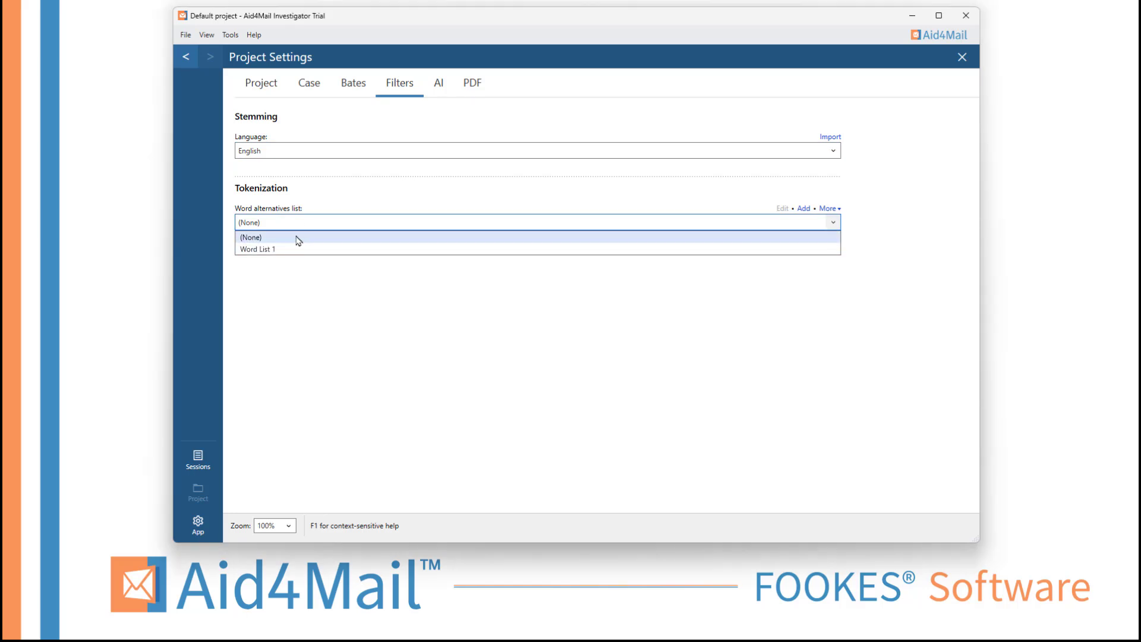
click(811, 211)
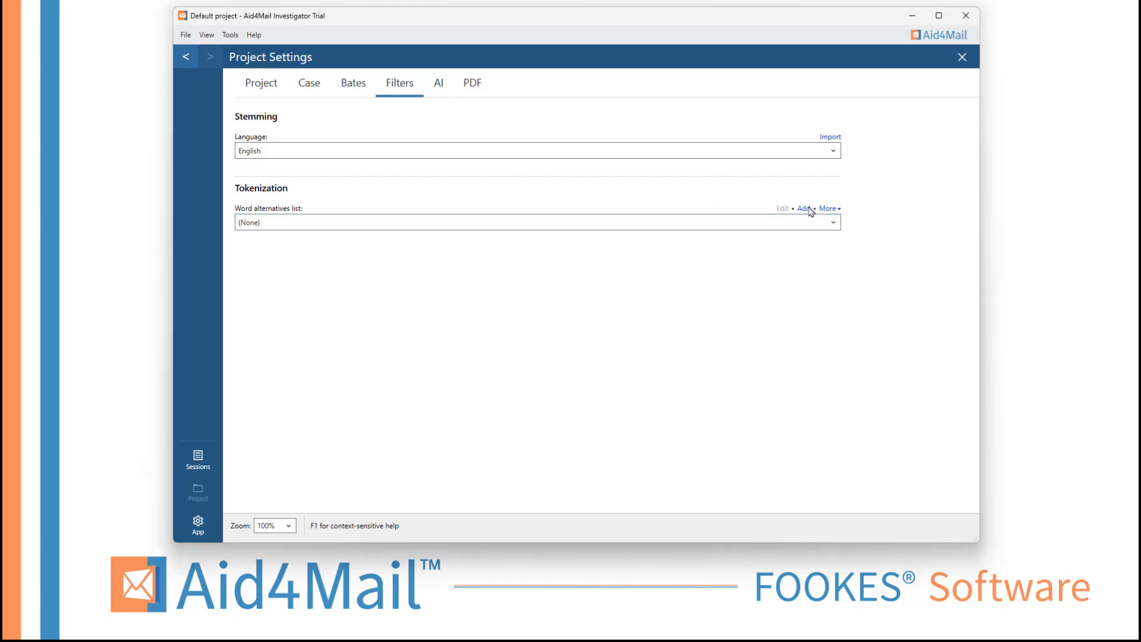
click(810, 210)
key(ctrl+v)
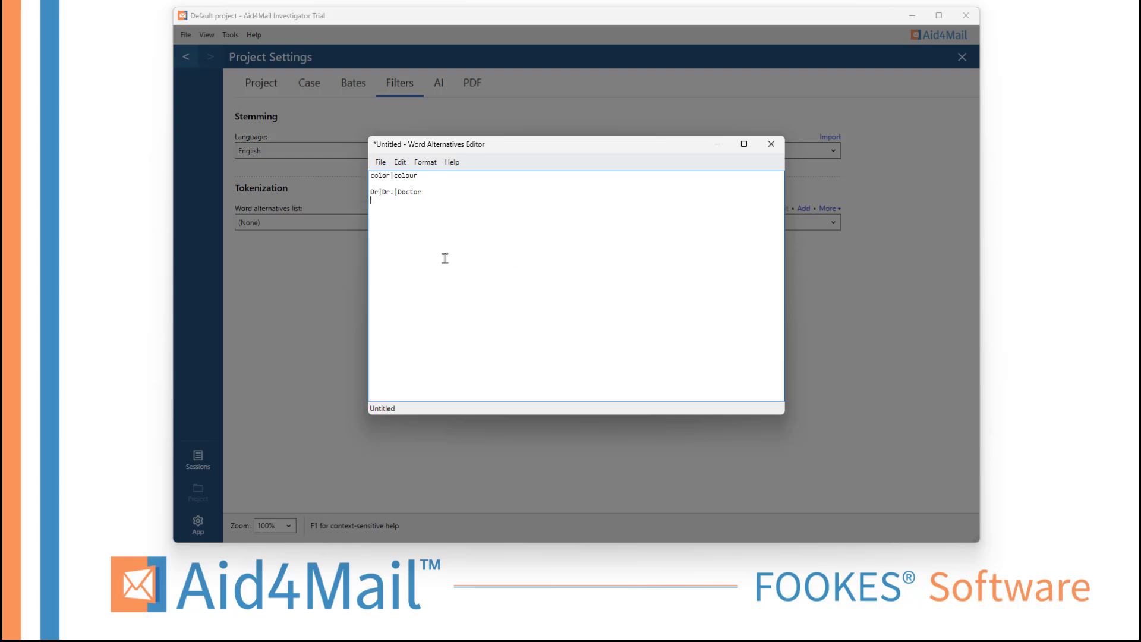
click(403, 184)
key(BackSpace)
click(771, 143)
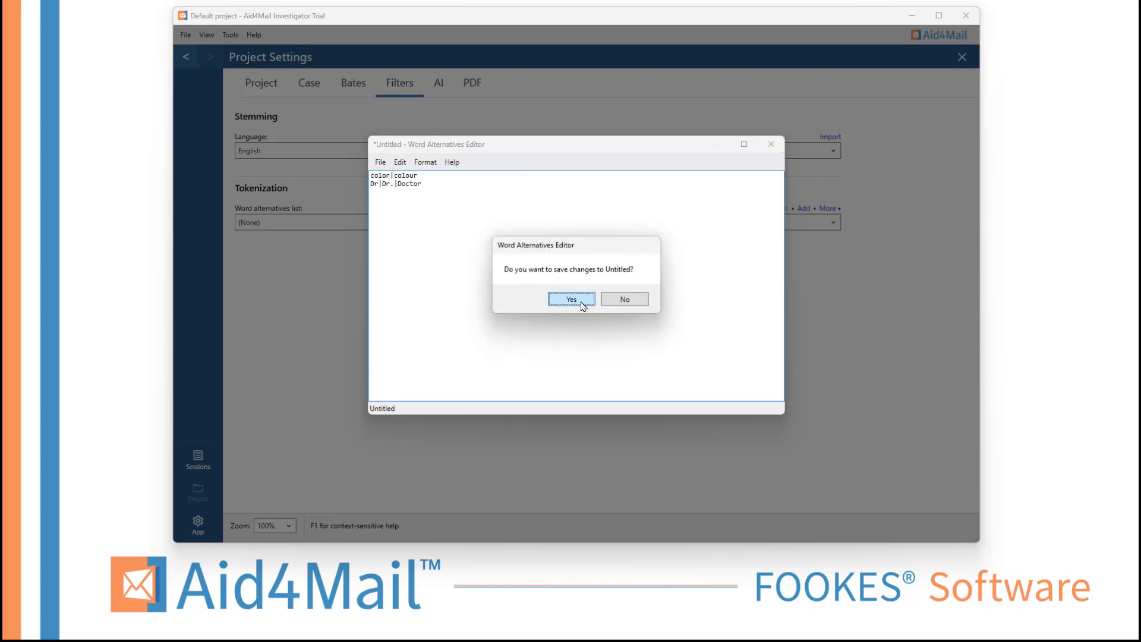
click(572, 300)
click(909, 171)
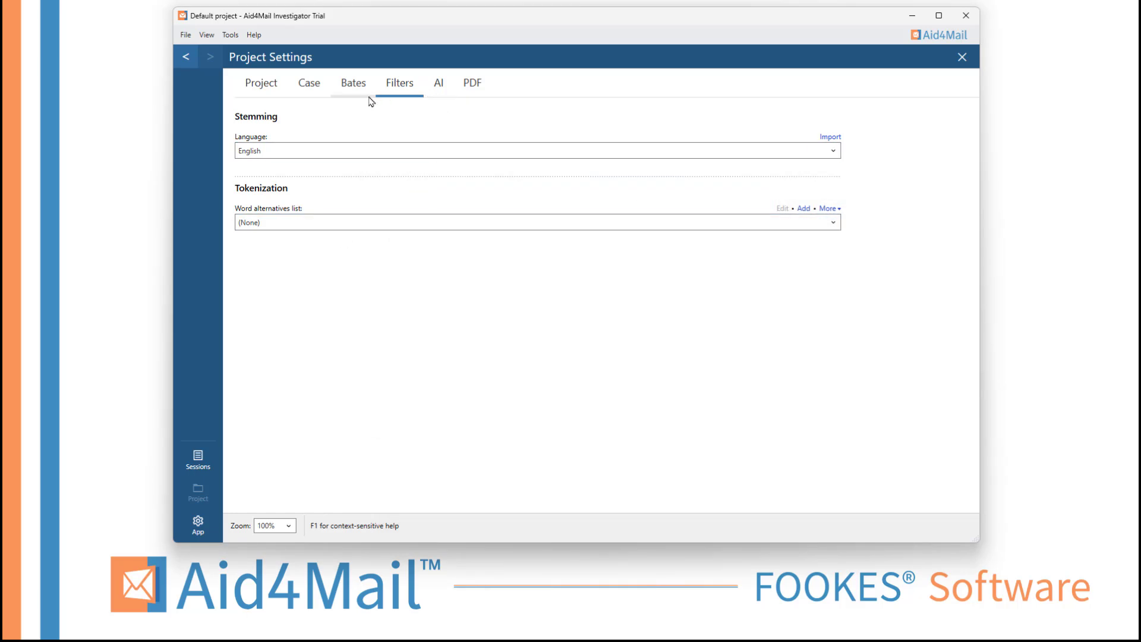
Set the Filter model in the project's AI settings to Llama 4 Maverick
click(439, 83)
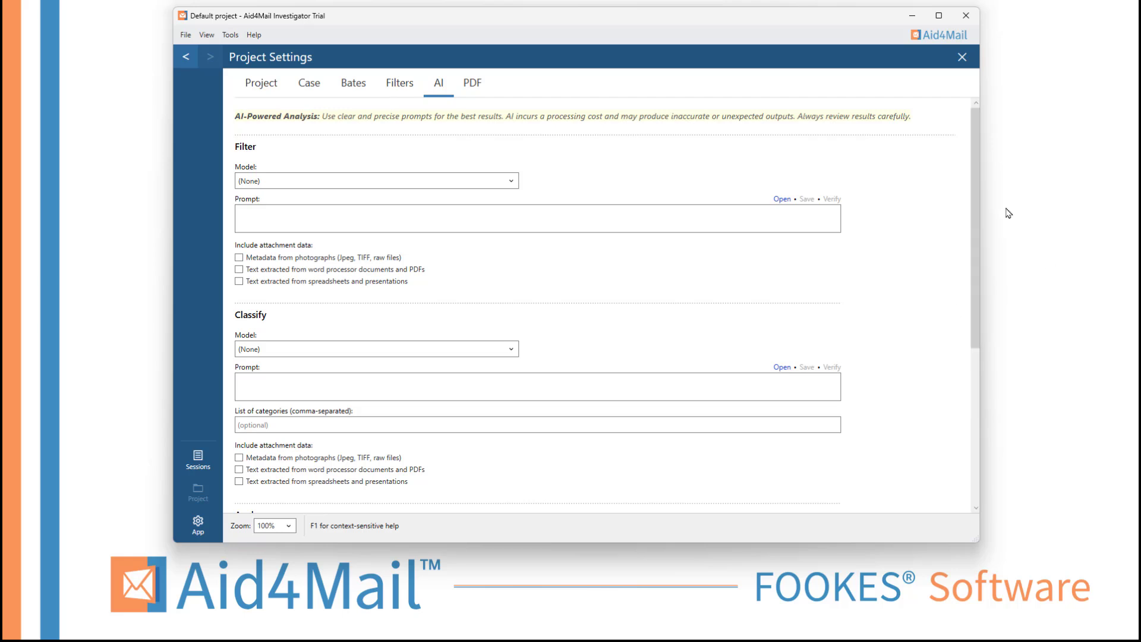
drag(977, 213, 937, 389)
scroll(386, 419, up, 5)
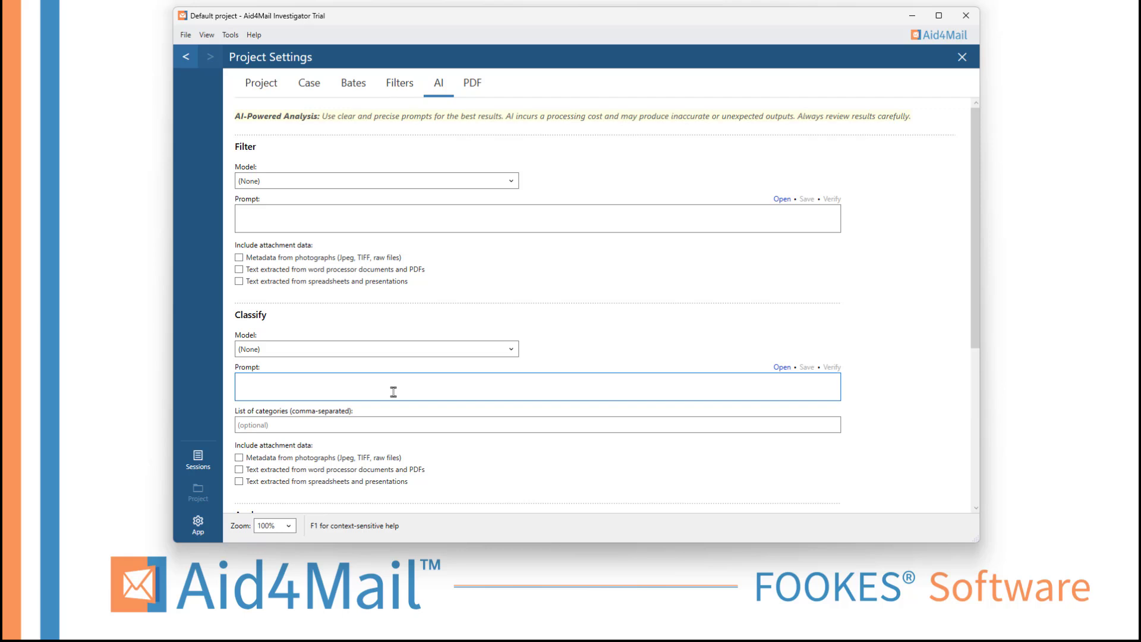
click(359, 181)
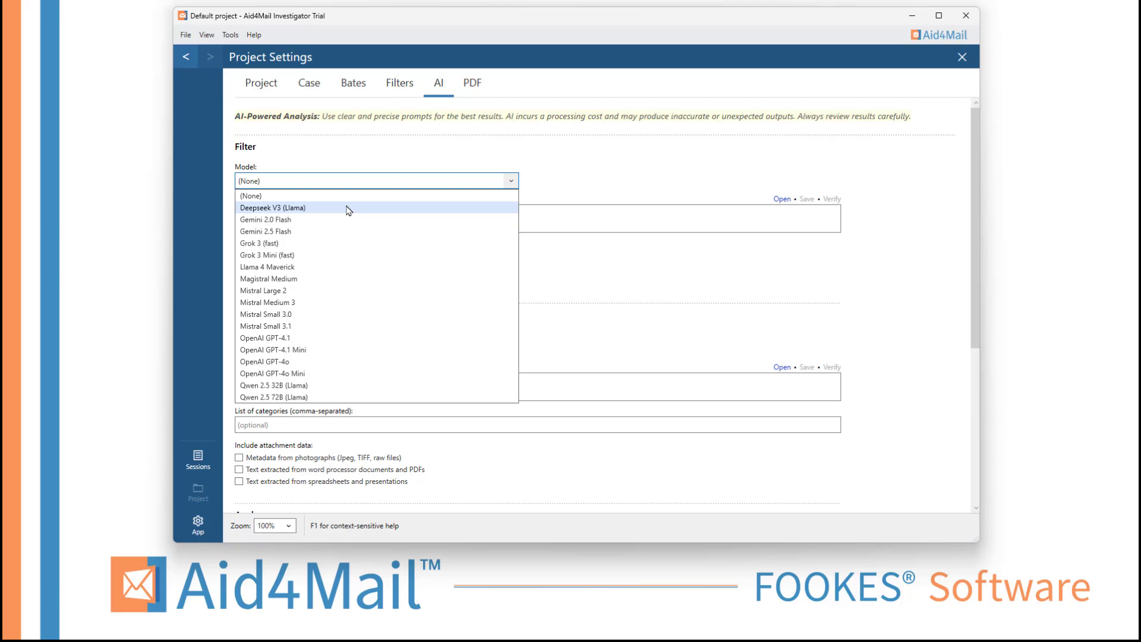
click(383, 266)
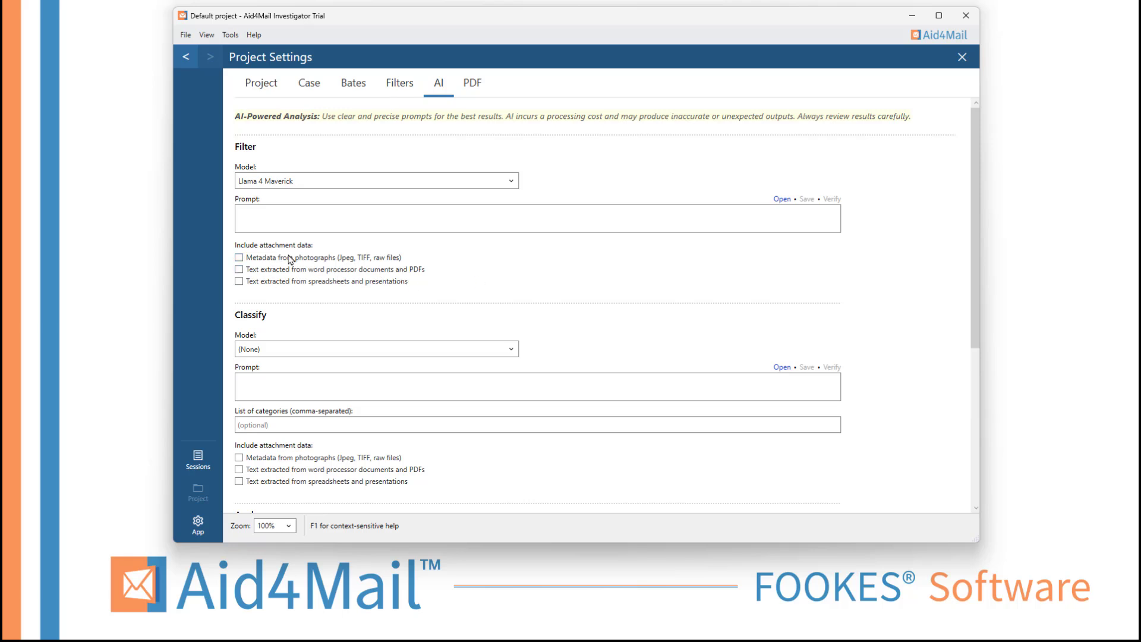
Look over the prompt and attachment data options of the AI Filter, Classify and Analyze sections, and return to the session
click(688, 210)
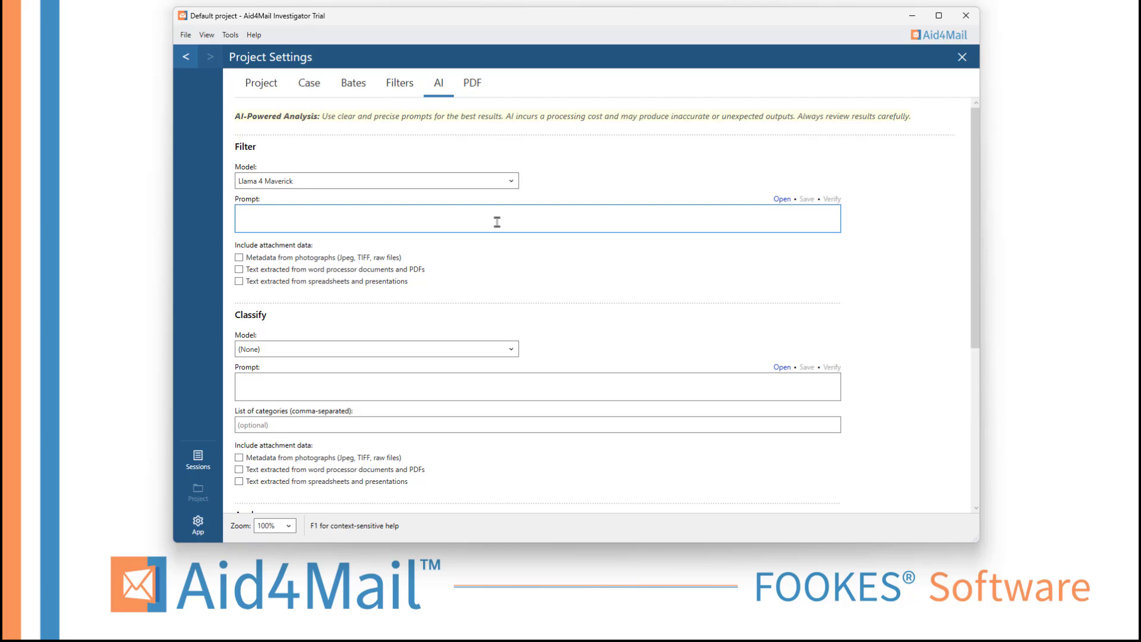
scroll(393, 309, down, 1)
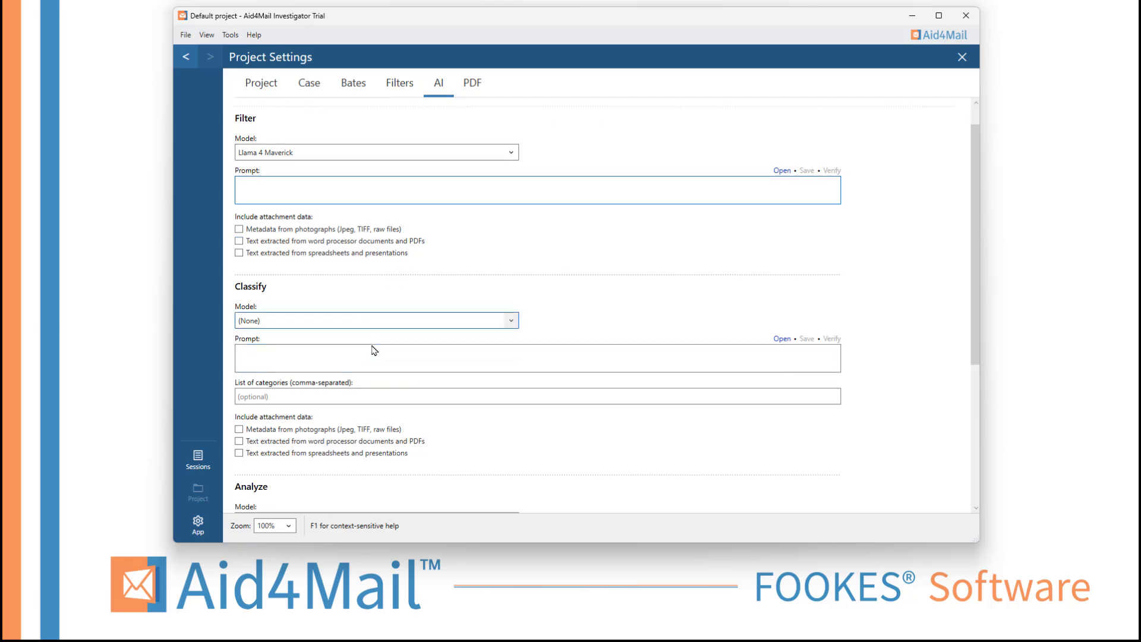
click(404, 347)
scroll(405, 357, down, 2)
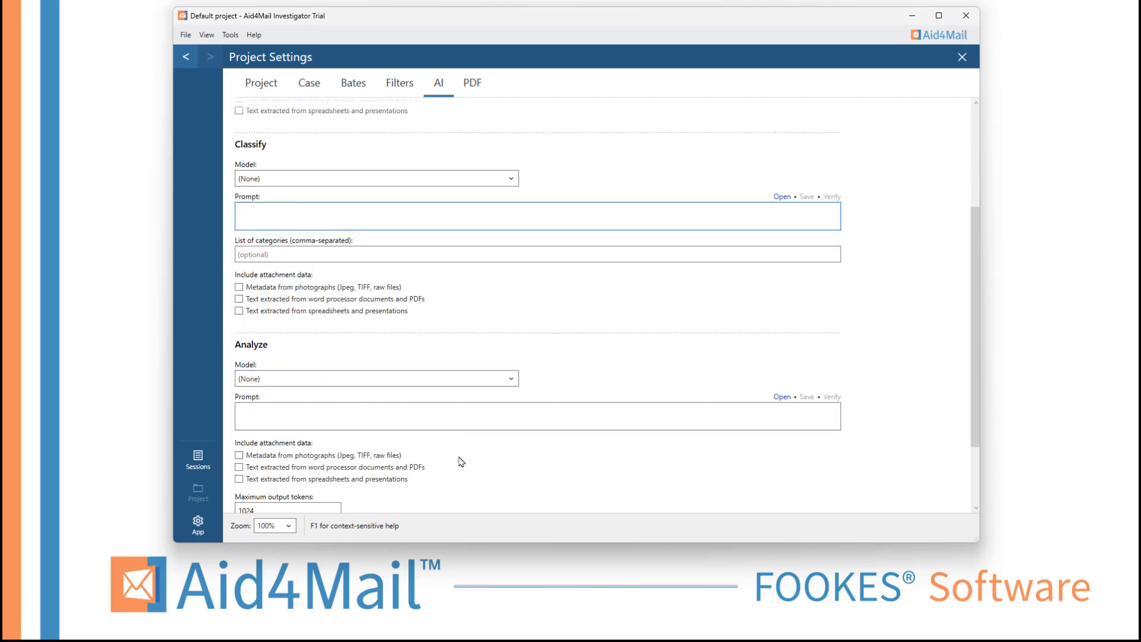
scroll(461, 461, down, 1)
scroll(470, 454, up, 4)
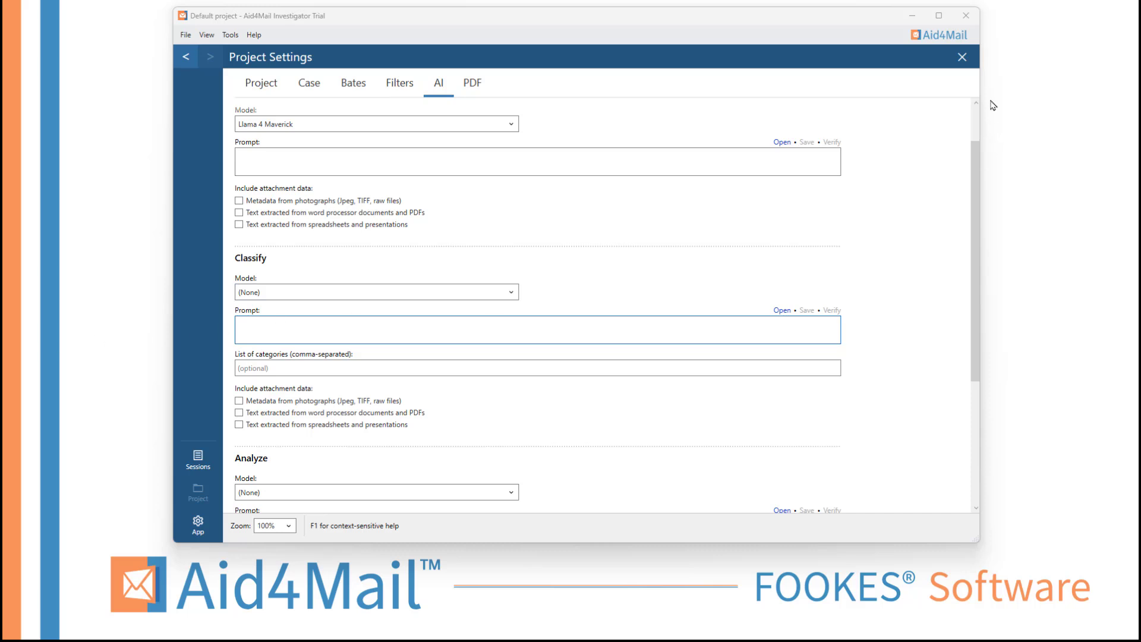
click(960, 58)
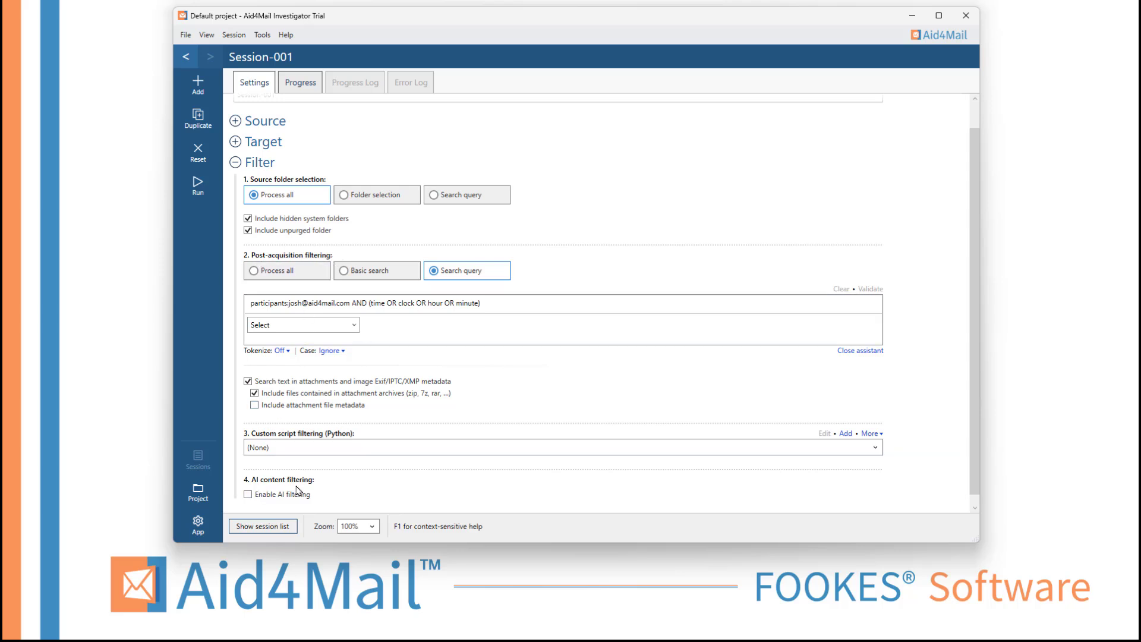
Set the session's source format to Gmail and Google Workspace (via Google API) and collapse the Source section
scroll(666, 363, up, 1)
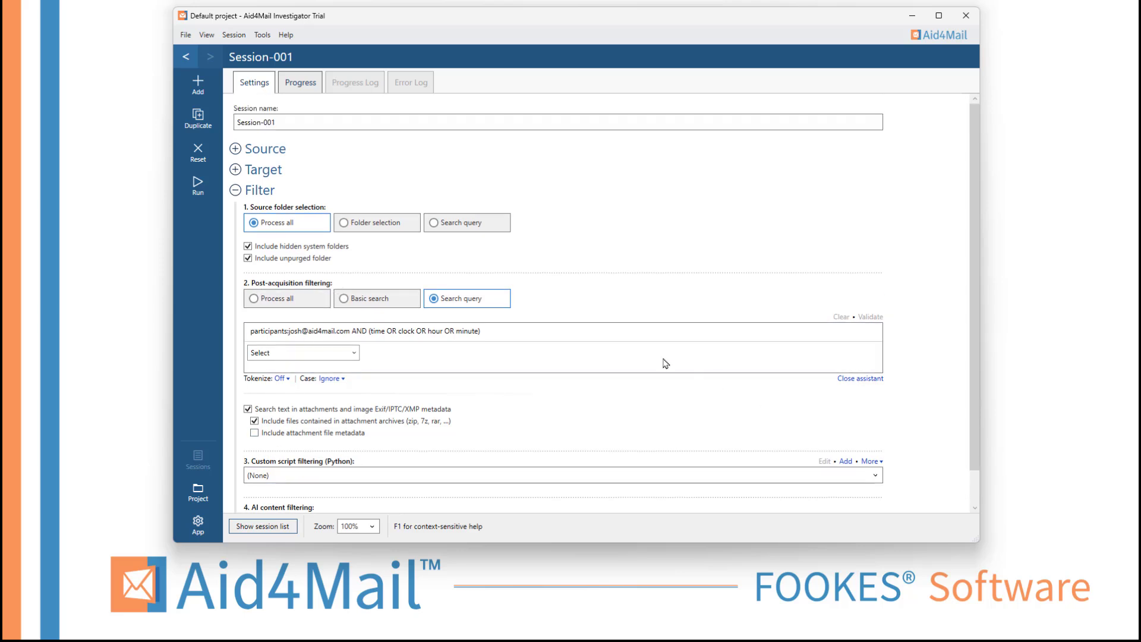
click(264, 152)
click(461, 180)
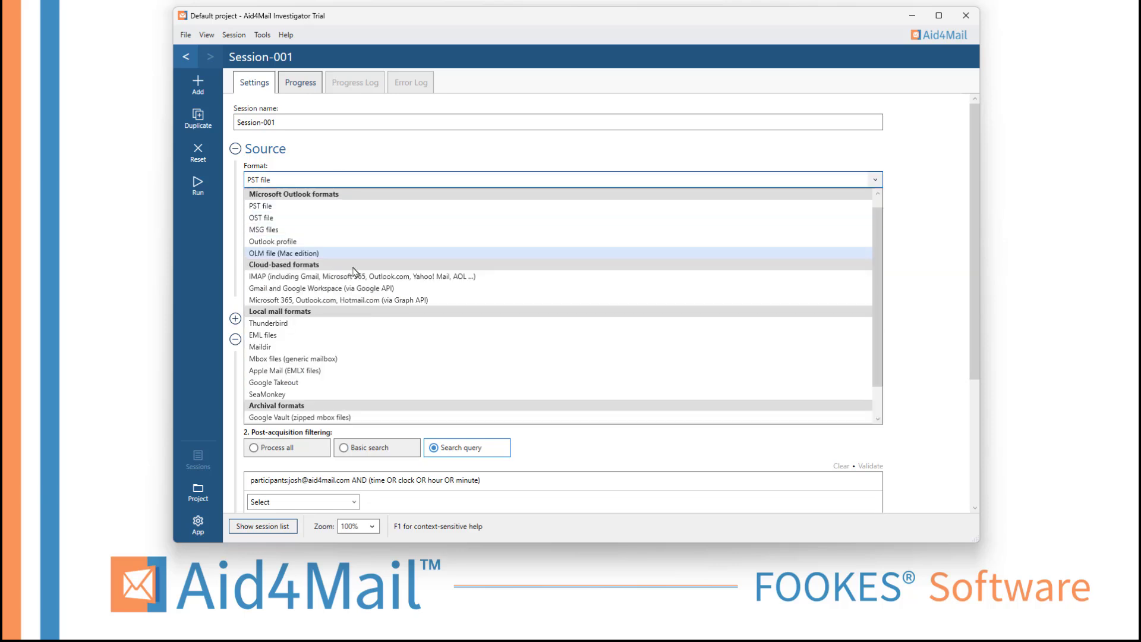
click(348, 288)
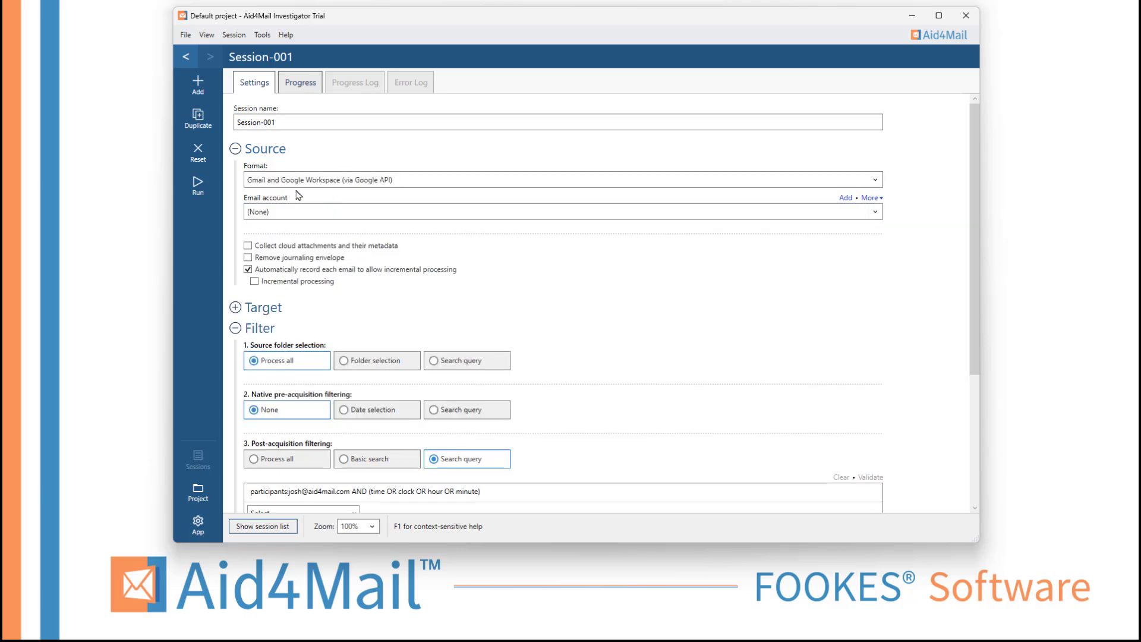
click(244, 154)
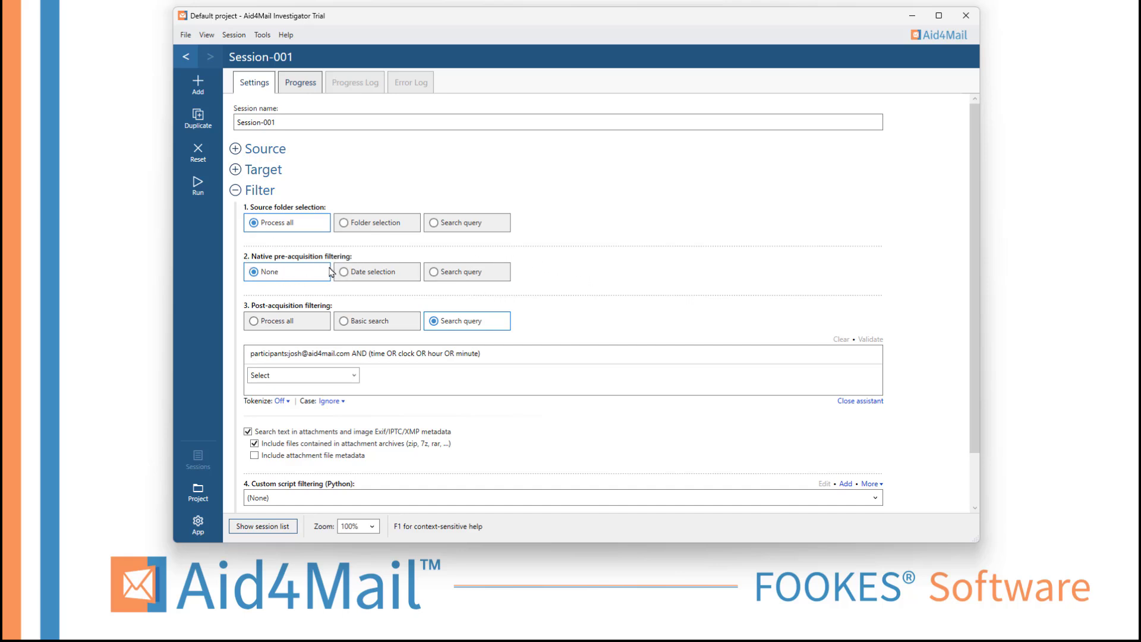
Set native pre-acquisition filtering to a date selection within the range from 2022 to 2023
click(360, 278)
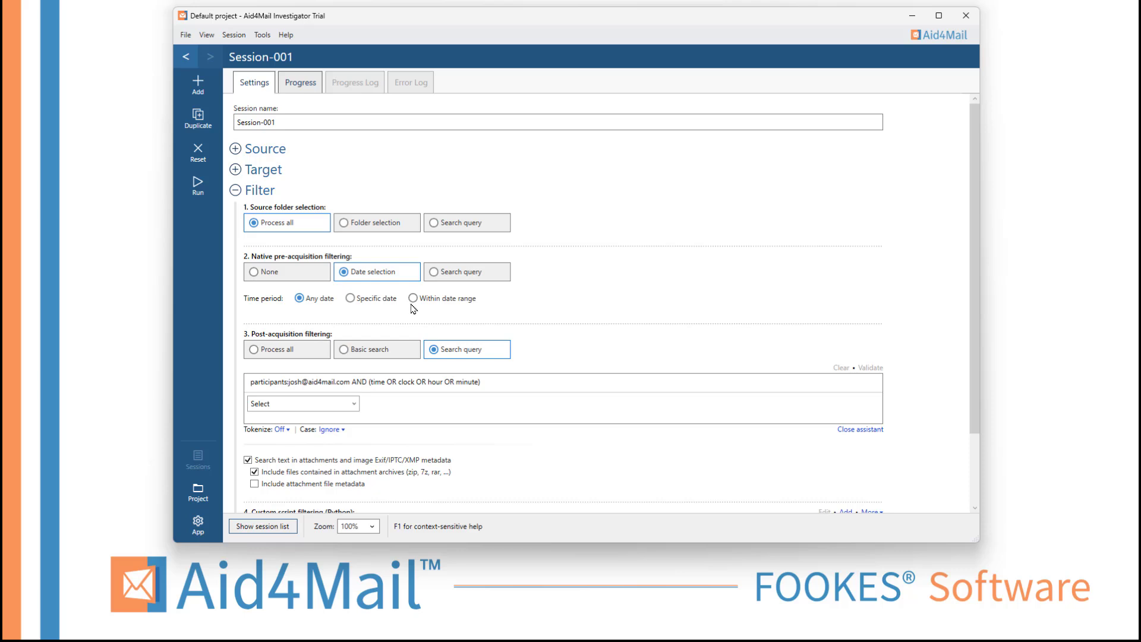
click(440, 273)
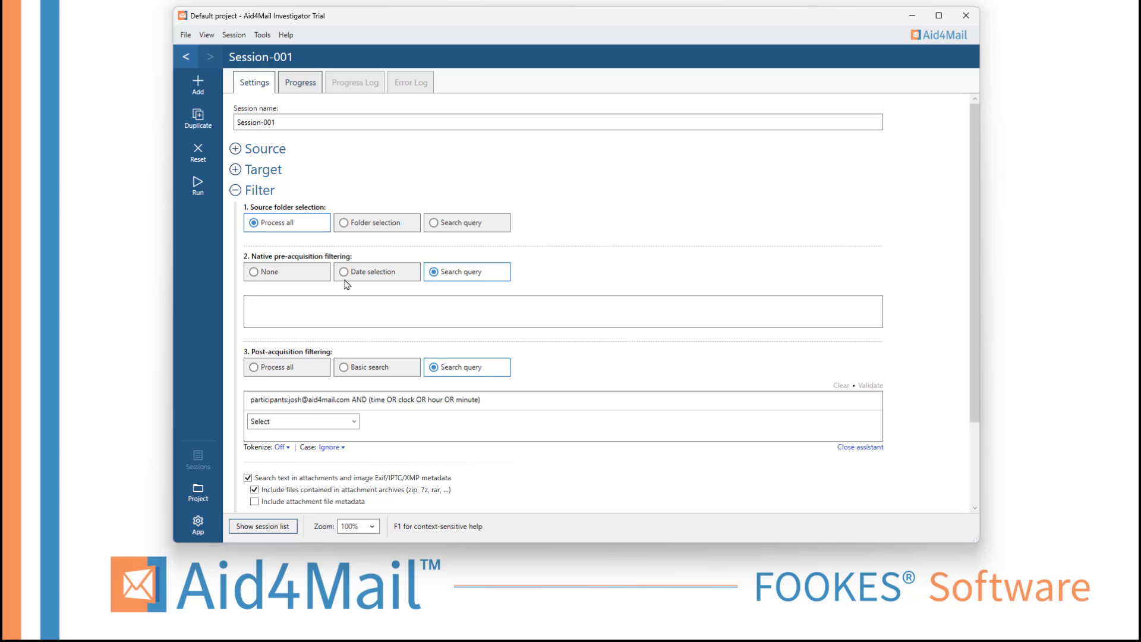
click(365, 272)
click(414, 298)
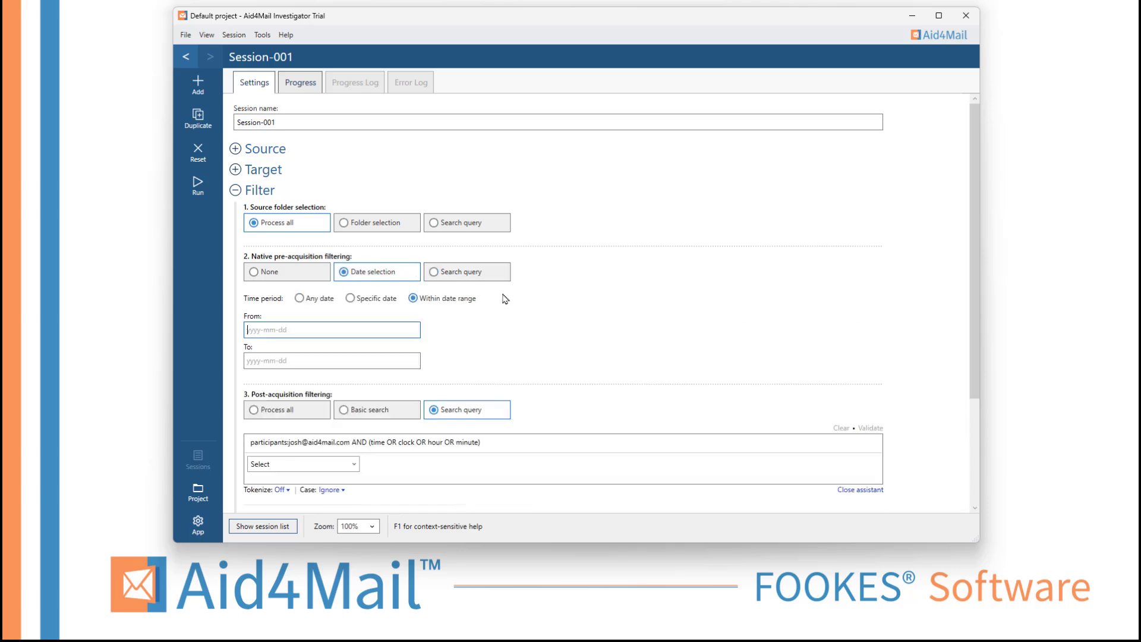
text(20)
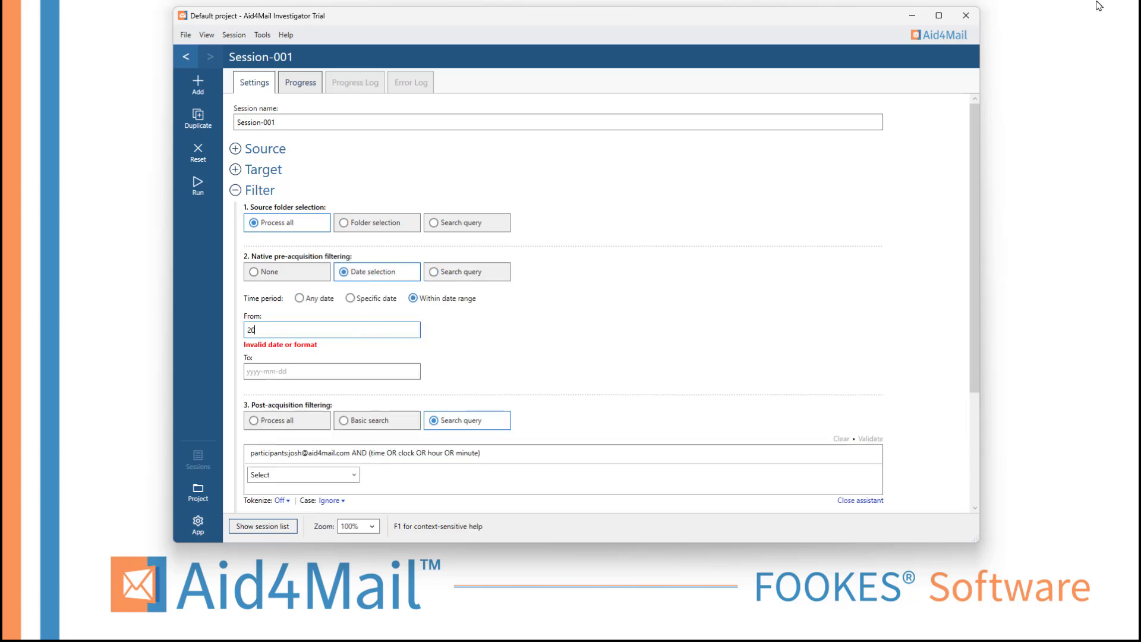
text(22)
key(Tab)
text(20236)
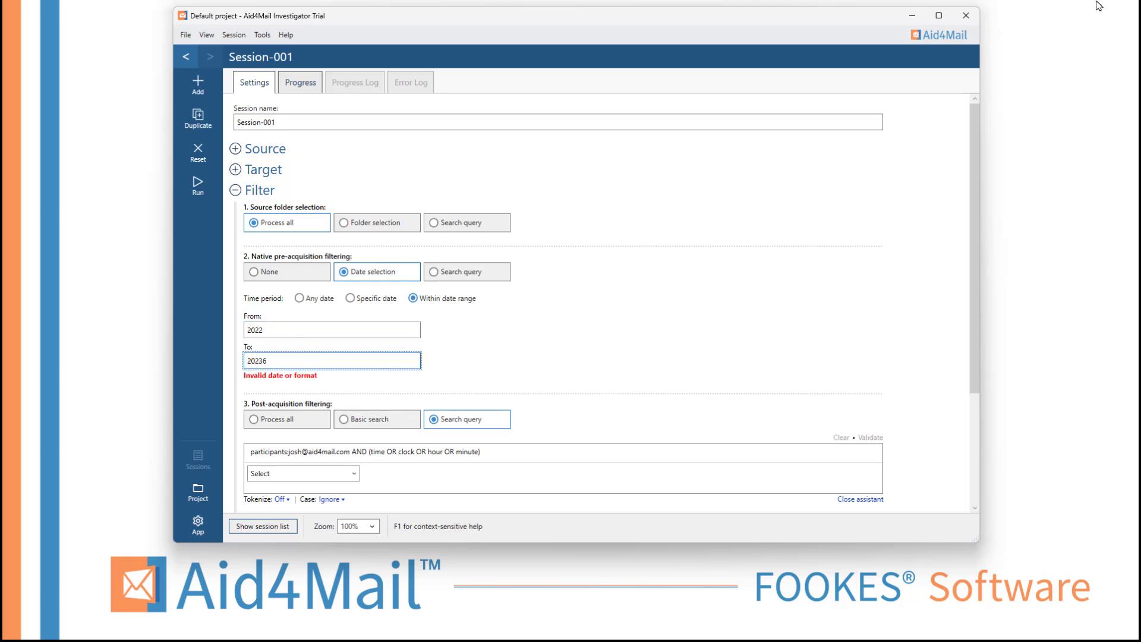
key(BackSpace)
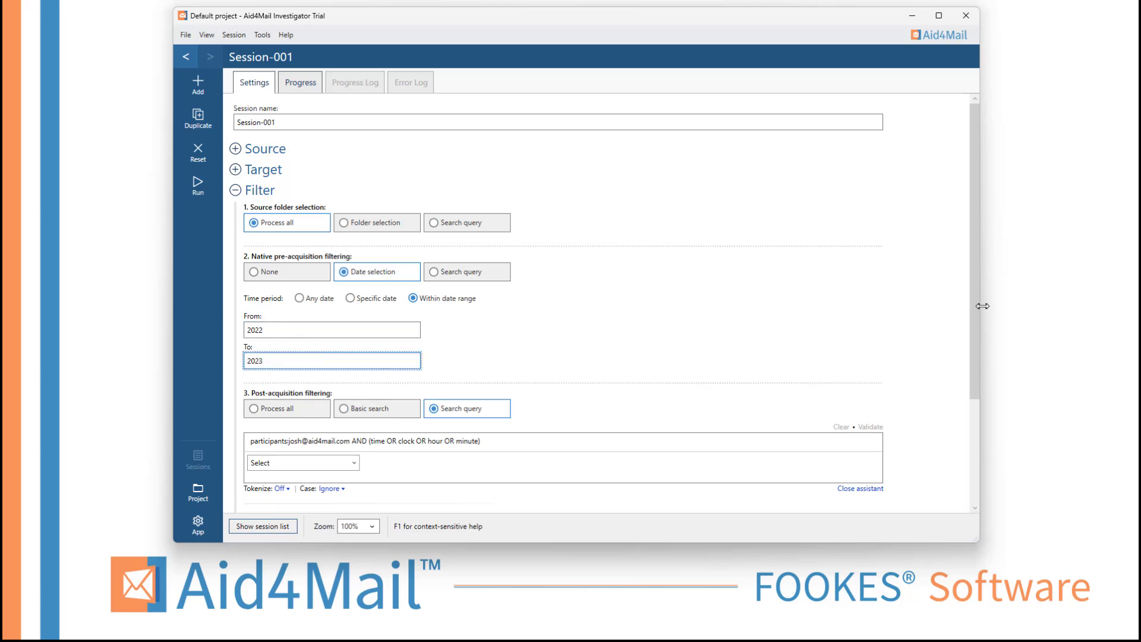
Switch post-acquisition filtering to Basic search, and open "search list 2" in the editor and close it again
click(351, 410)
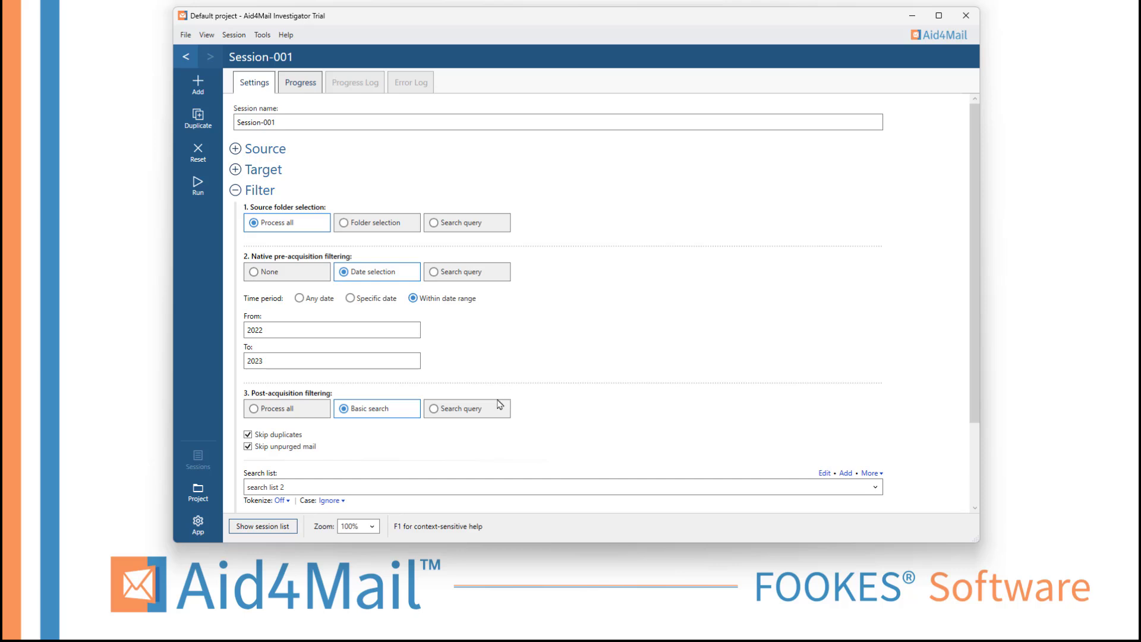
scroll(353, 434, down, 1)
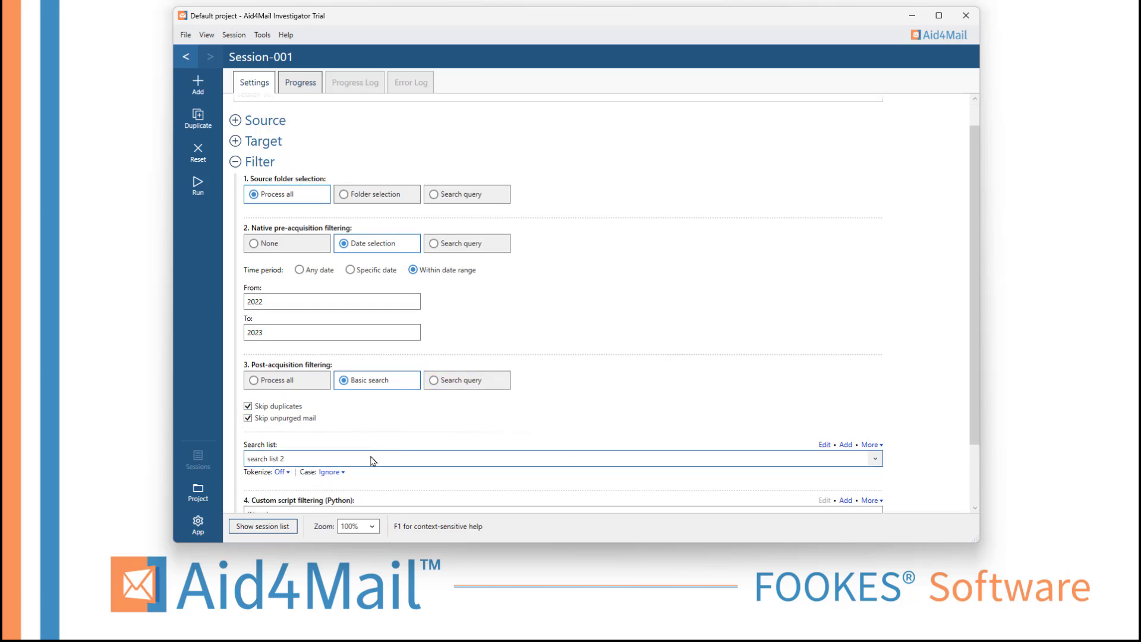
click(826, 445)
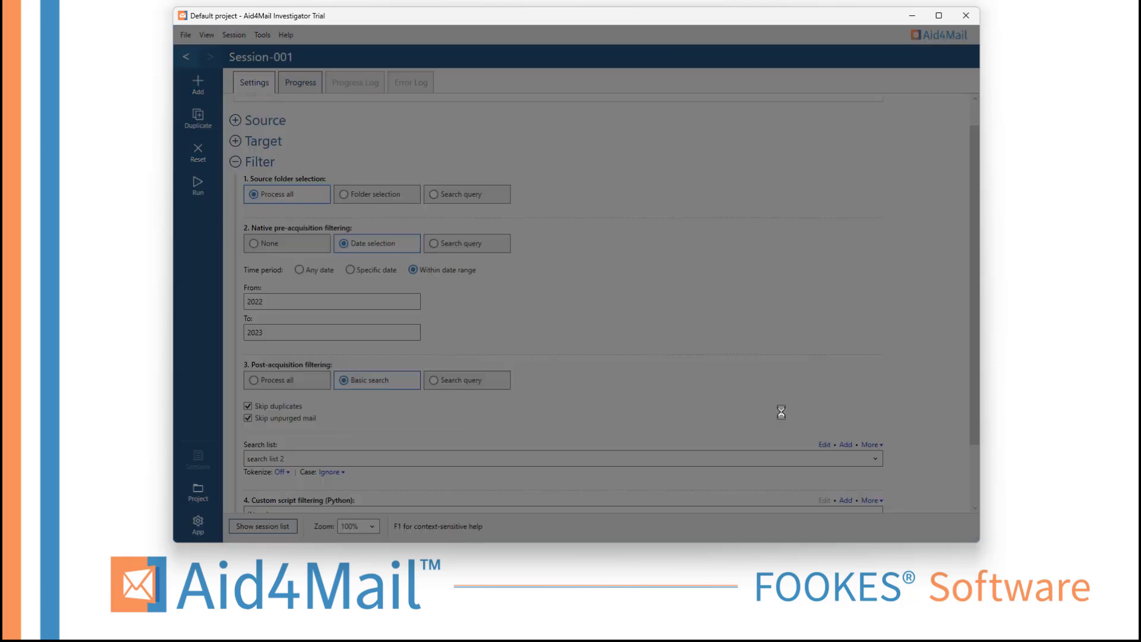
click(771, 143)
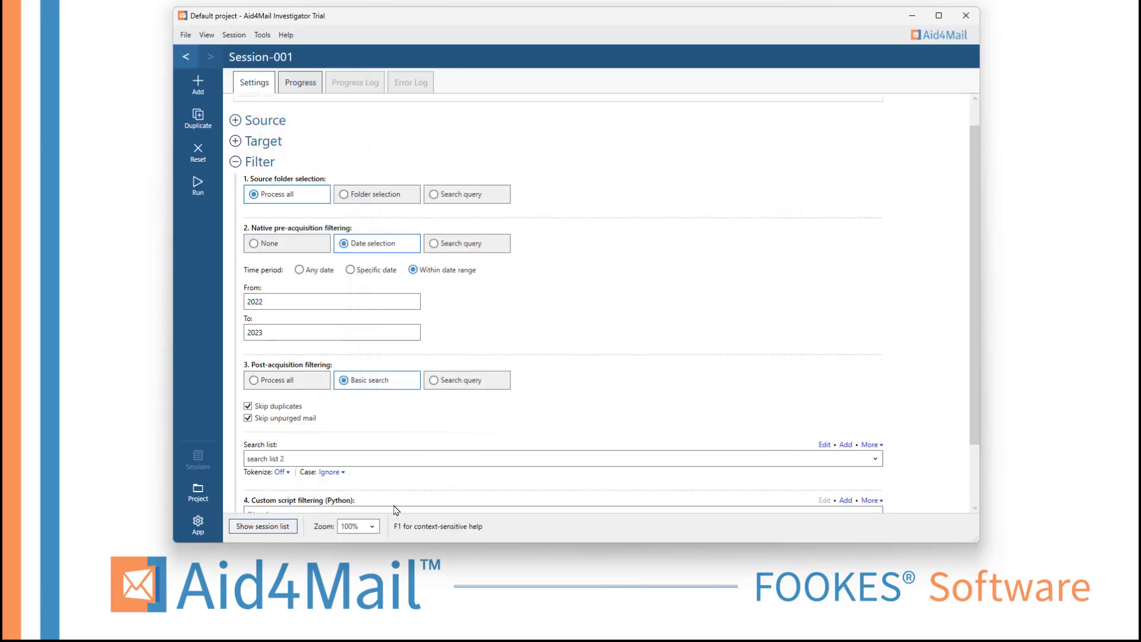